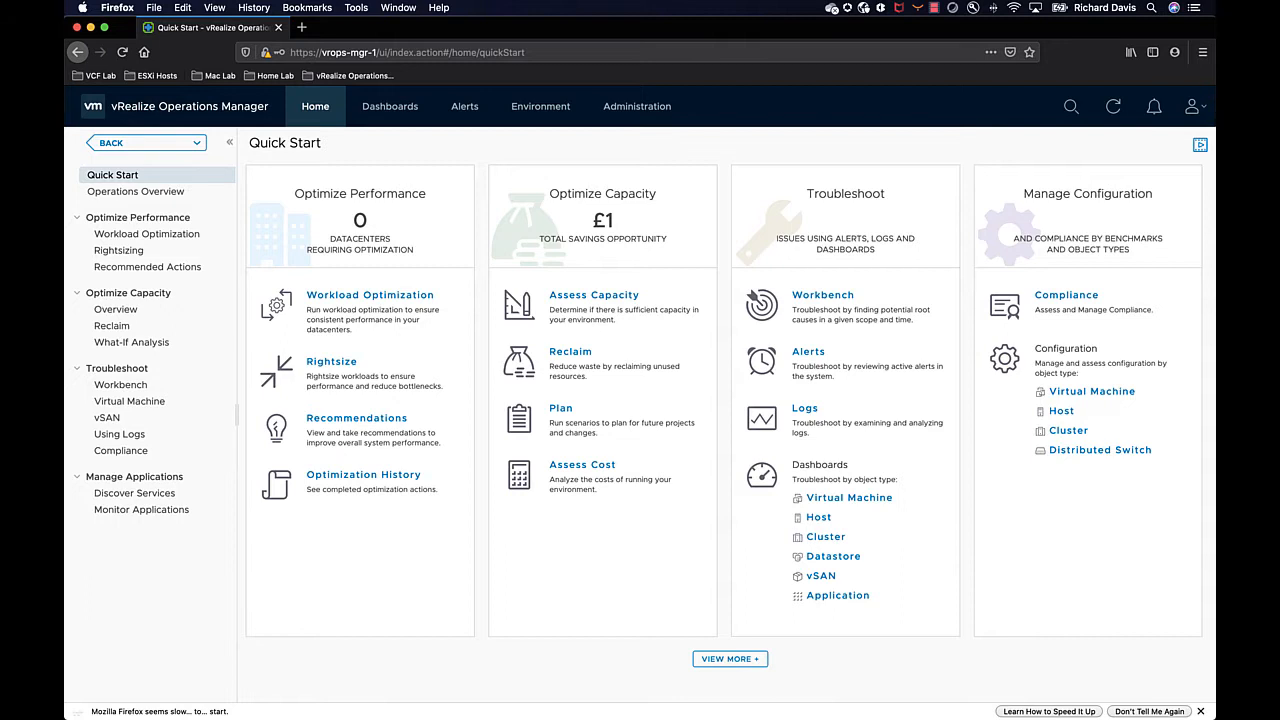
Open the Policy Library in the policy administration area and look through the available policies.
{"action": "left_click", "coordinate": [637, 106]}
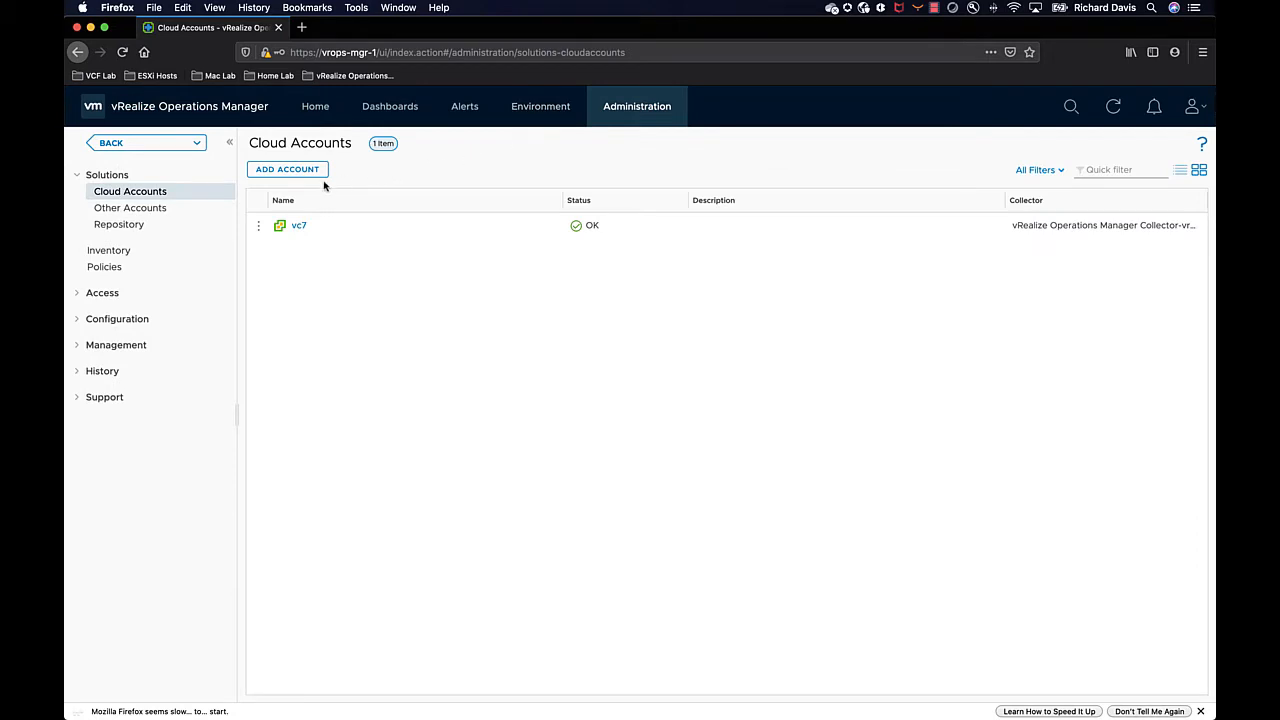
{"action": "left_click", "coordinate": [126, 273]}
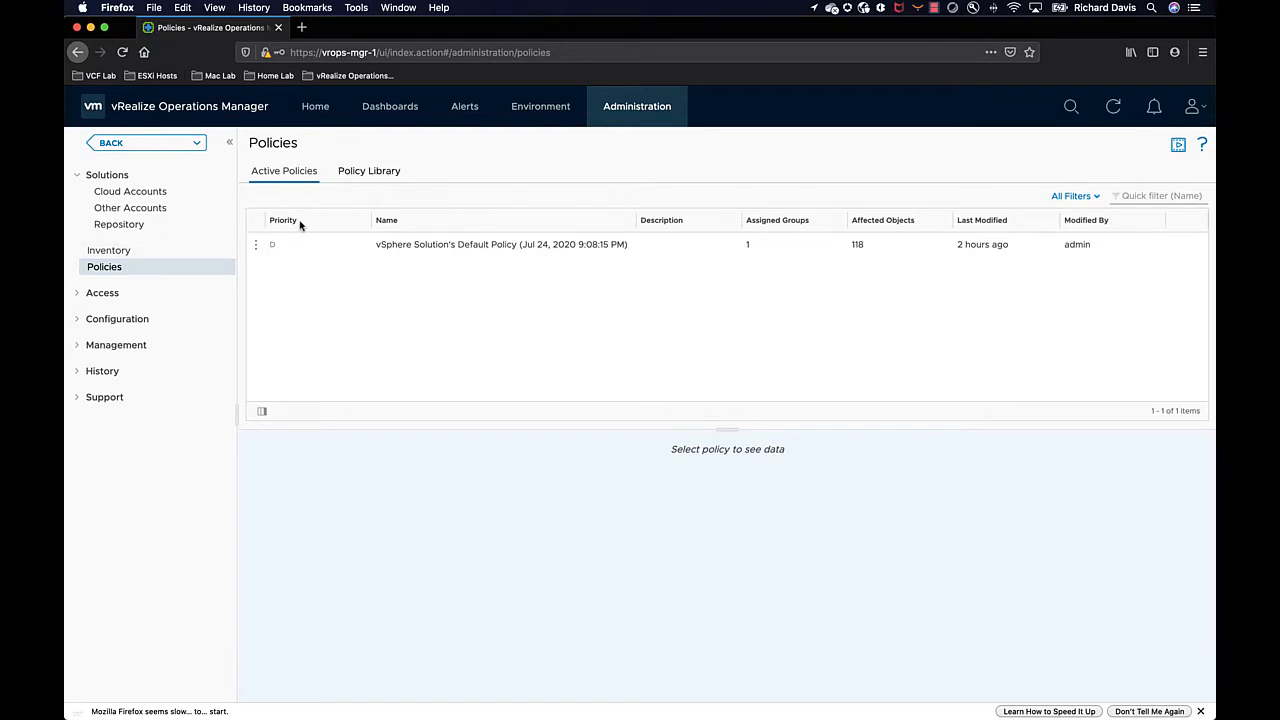
{"action": "left_click", "coordinate": [365, 174]}
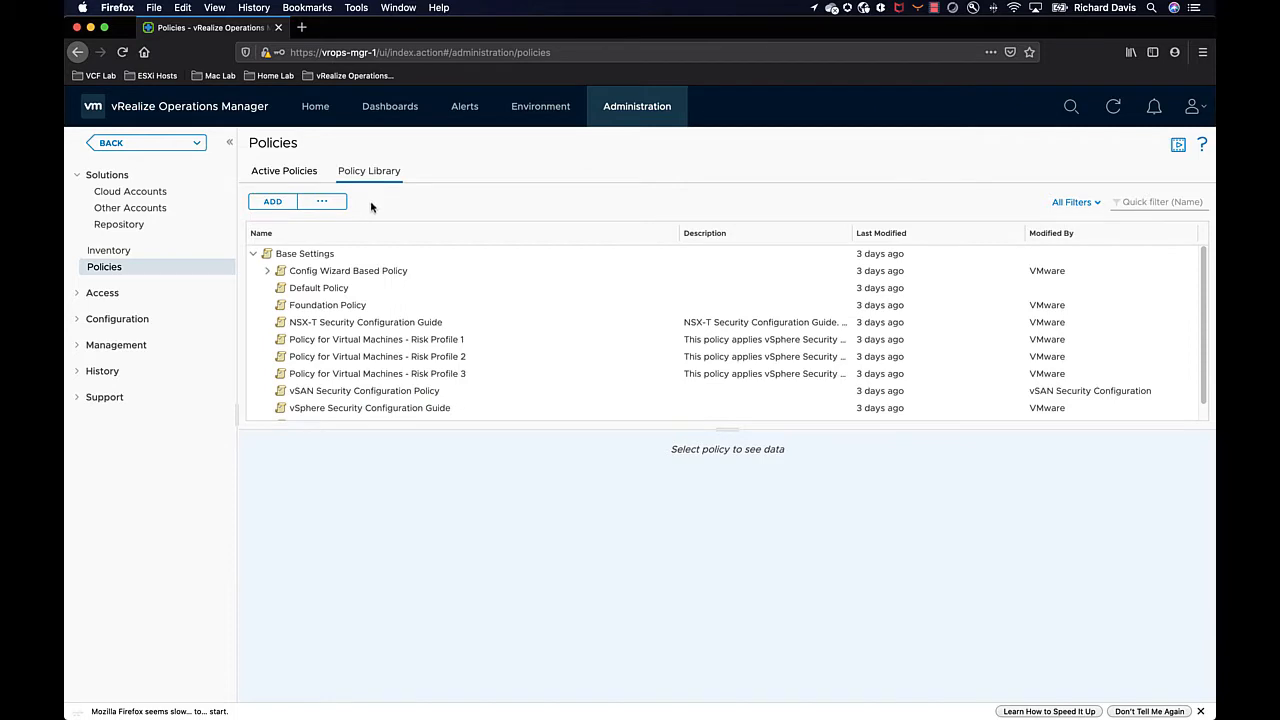
{"action": "scroll", "coordinate": [420, 330], "scroll_direction": "down", "scroll_amount": 1}
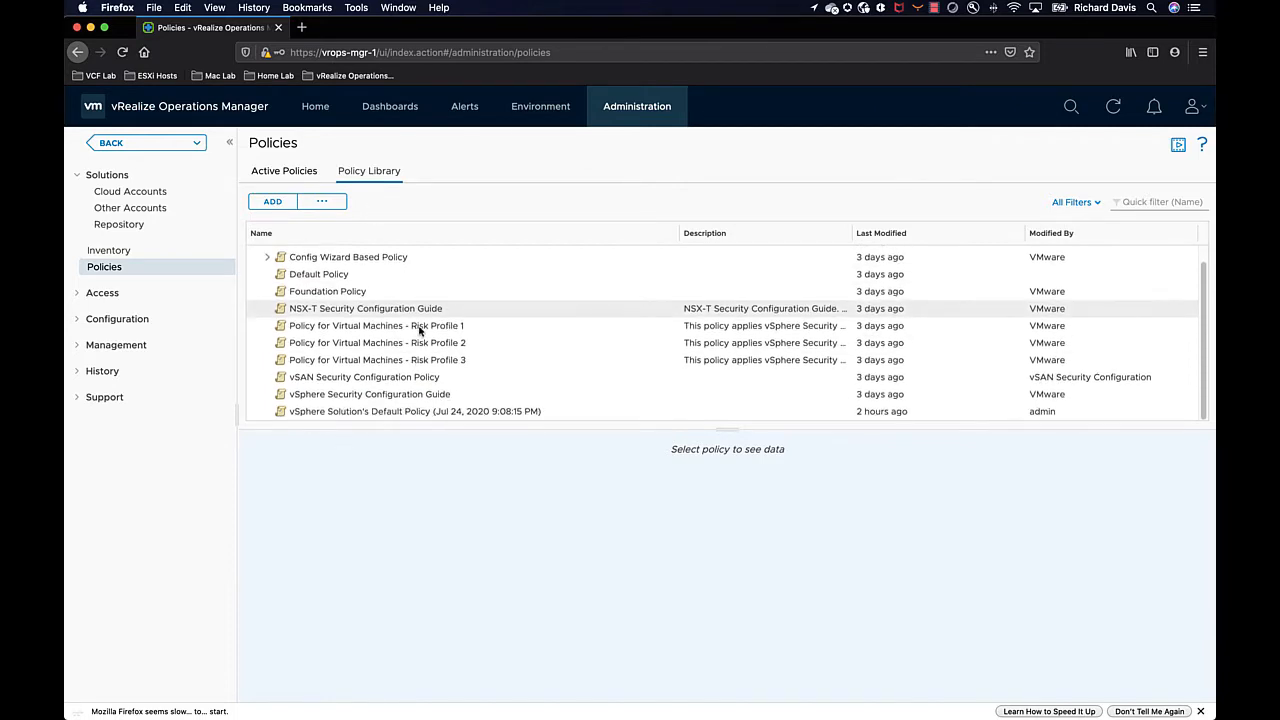
{"action": "scroll", "coordinate": [421, 329], "scroll_direction": "up", "scroll_amount": 1}
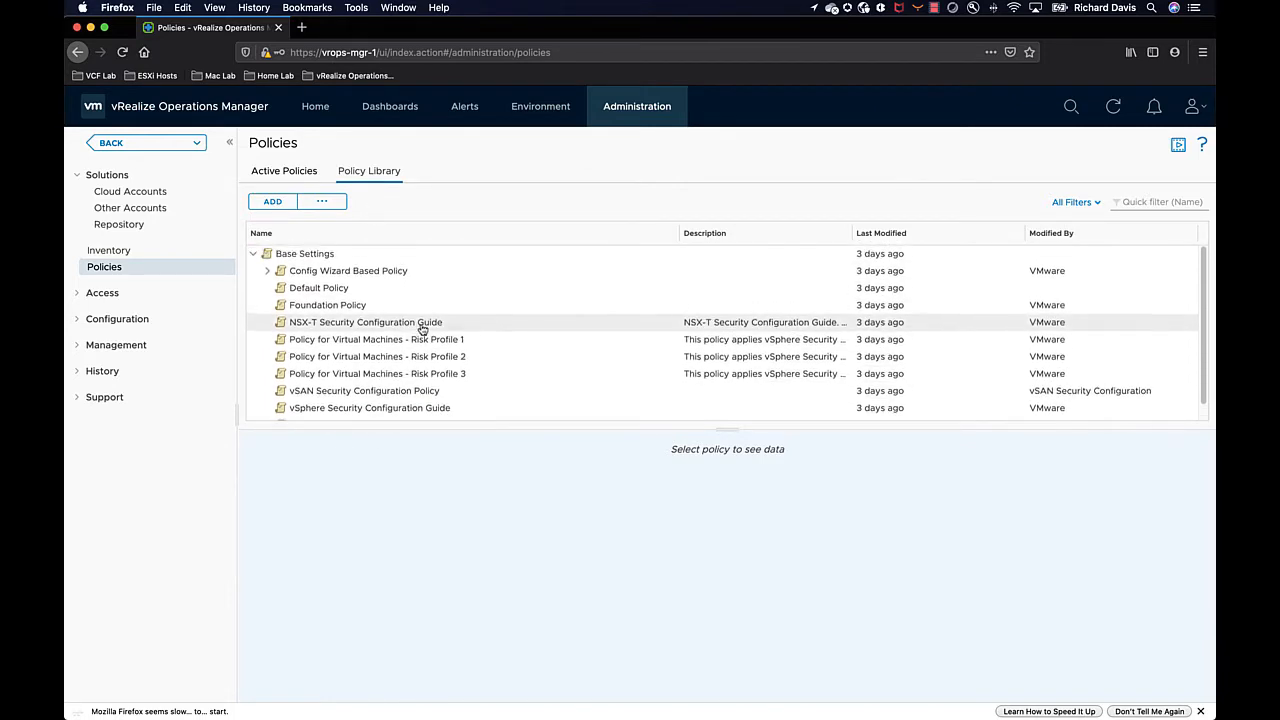
Add a monitoring policy named Bluewire Production and show all object types in its analysis settings.
{"action": "left_click", "coordinate": [269, 204]}
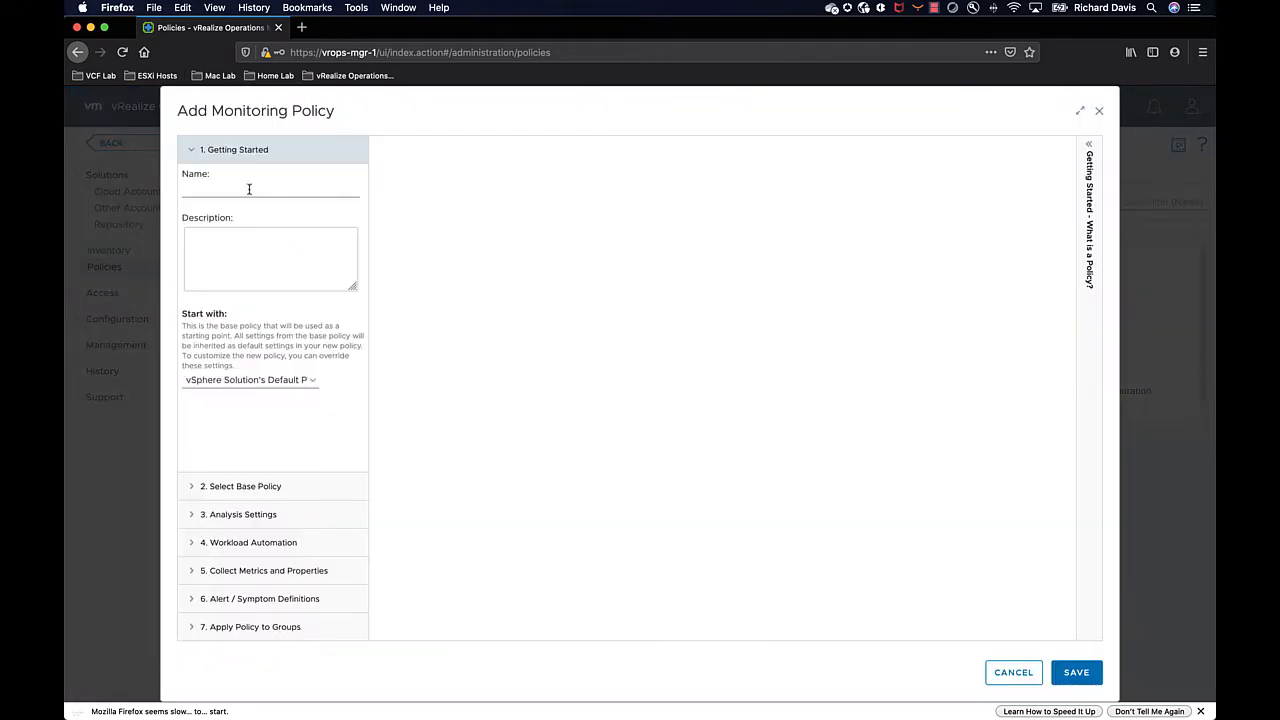
{"action": "left_click", "coordinate": [249, 188]}
{"action": "type", "text": "Bluewire Production"}
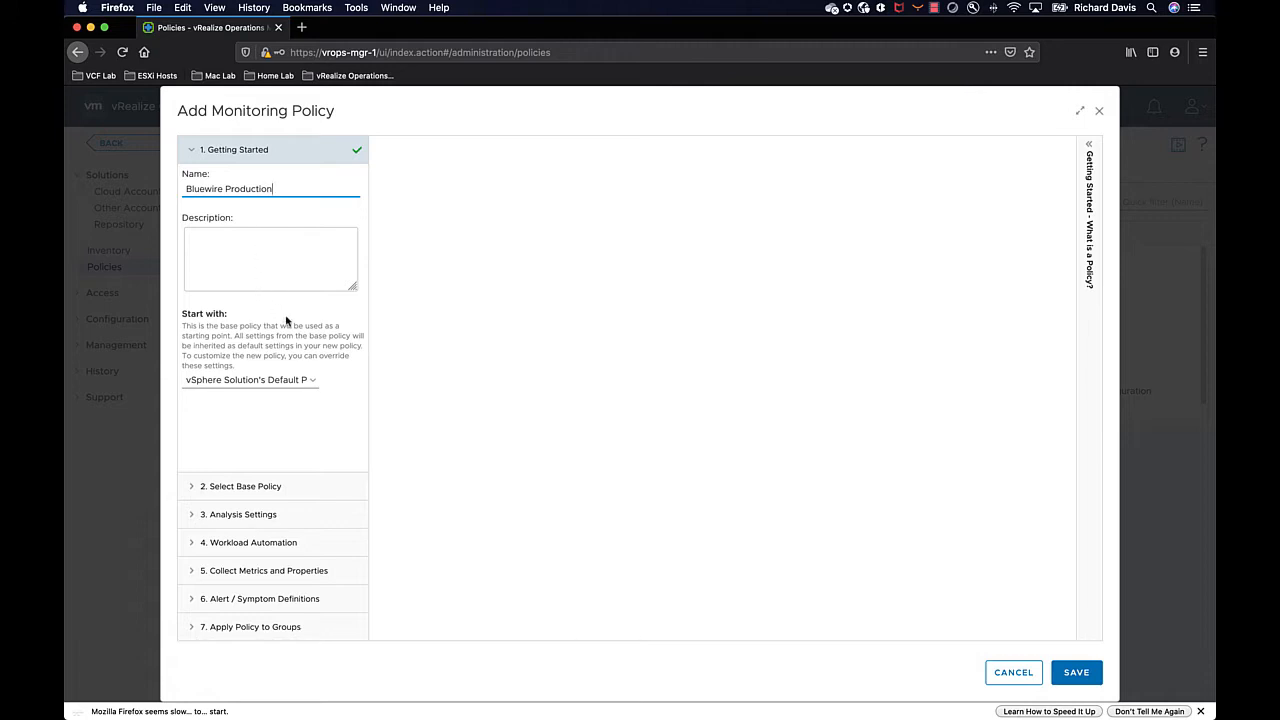
{"action": "left_click", "coordinate": [290, 517]}
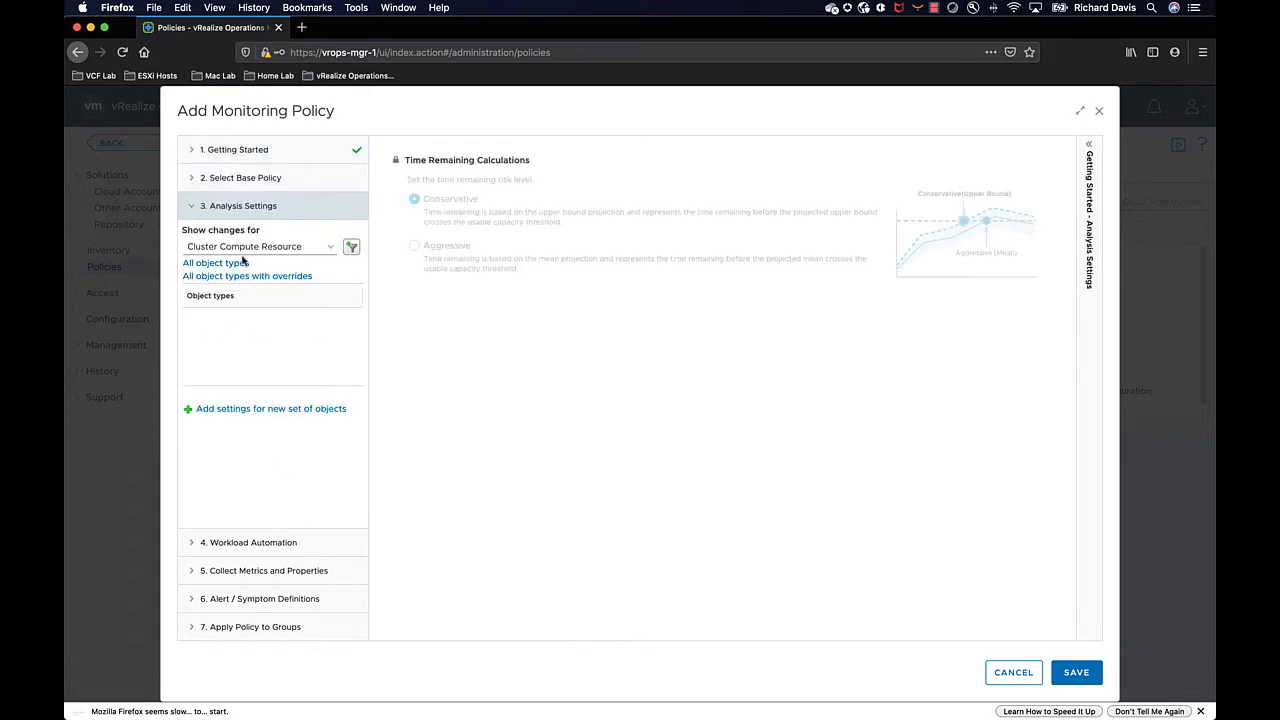
{"action": "left_click", "coordinate": [228, 264]}
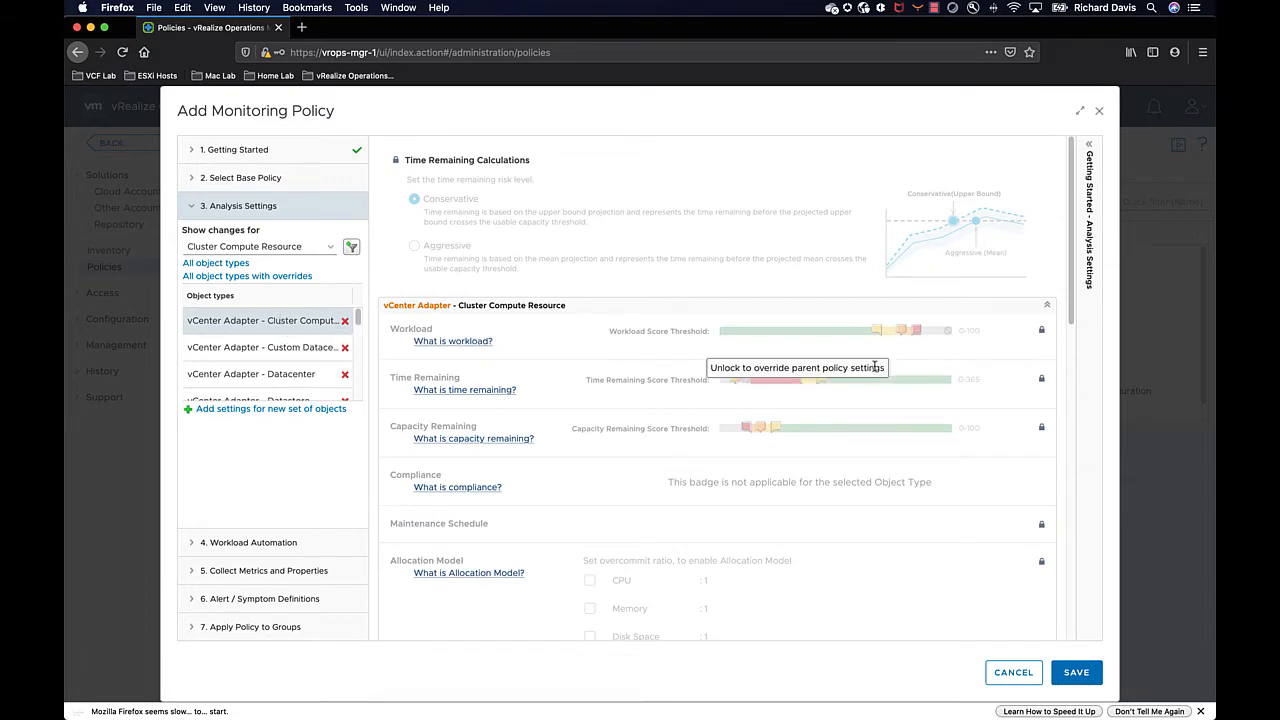
Unlock the Cluster Compute Resource workload threshold, inspect its markers, and lock it again to inherit the parent policy.
{"action": "left_click", "coordinate": [1042, 334]}
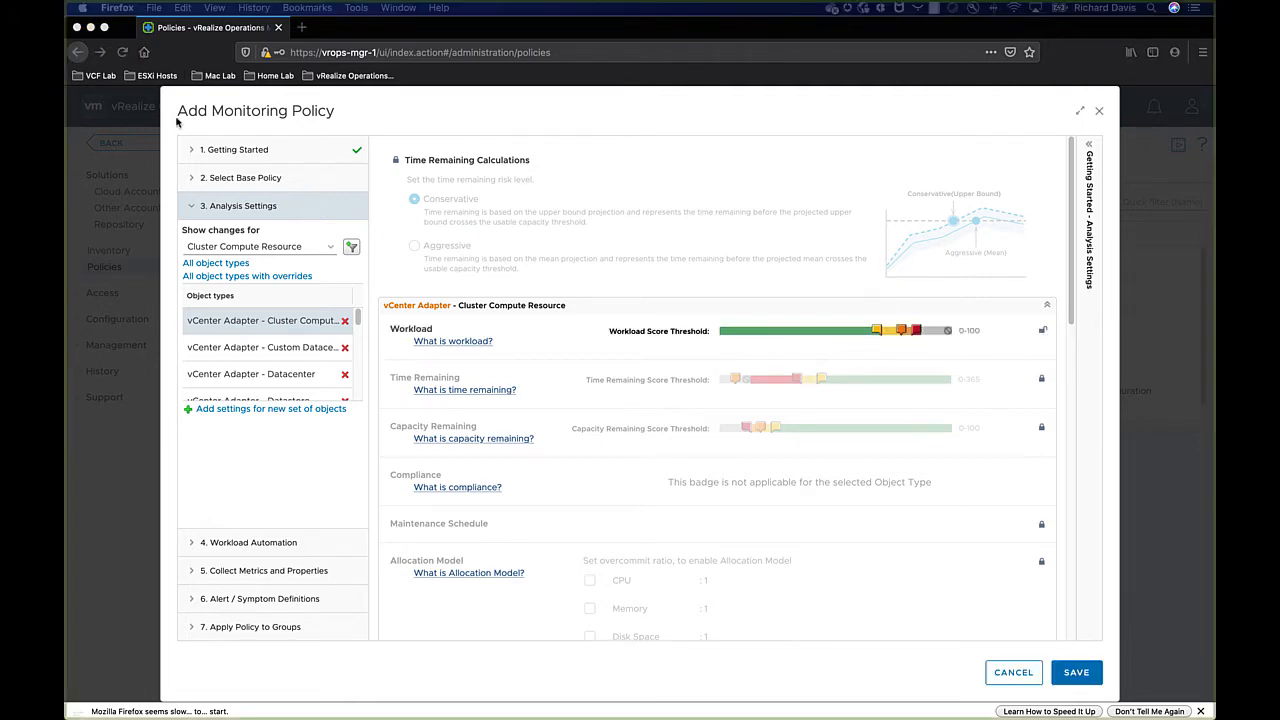
{"action": "left_click", "coordinate": [465, 345]}
{"action": "mouse_move", "coordinate": [450, 350]}
{"action": "left_click", "coordinate": [878, 331]}
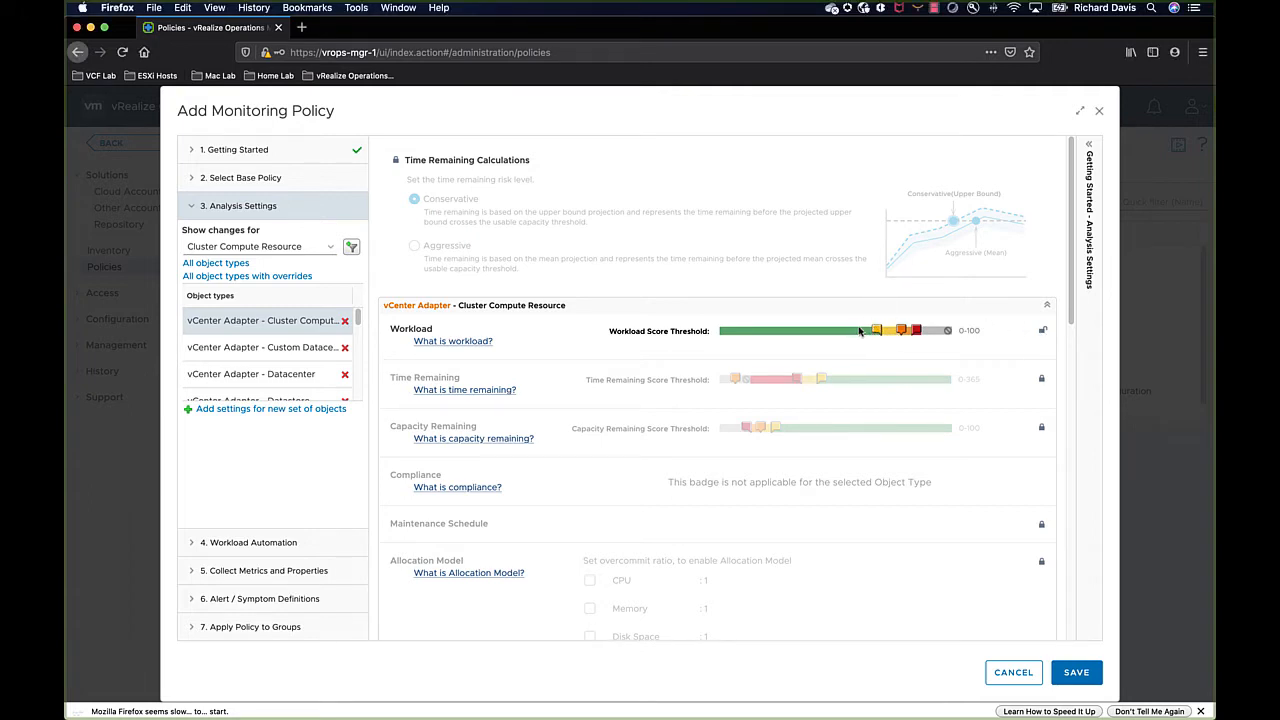
{"action": "mouse_move", "coordinate": [898, 336]}
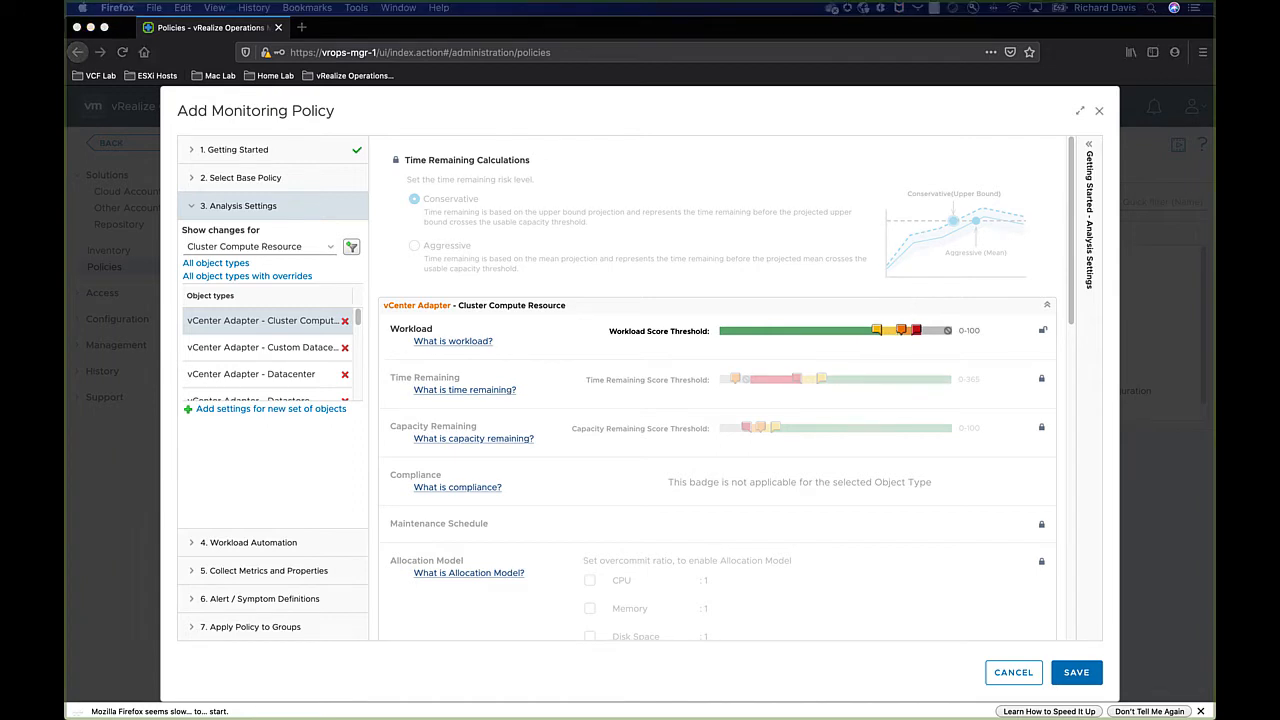
{"action": "left_click", "coordinate": [1043, 337]}
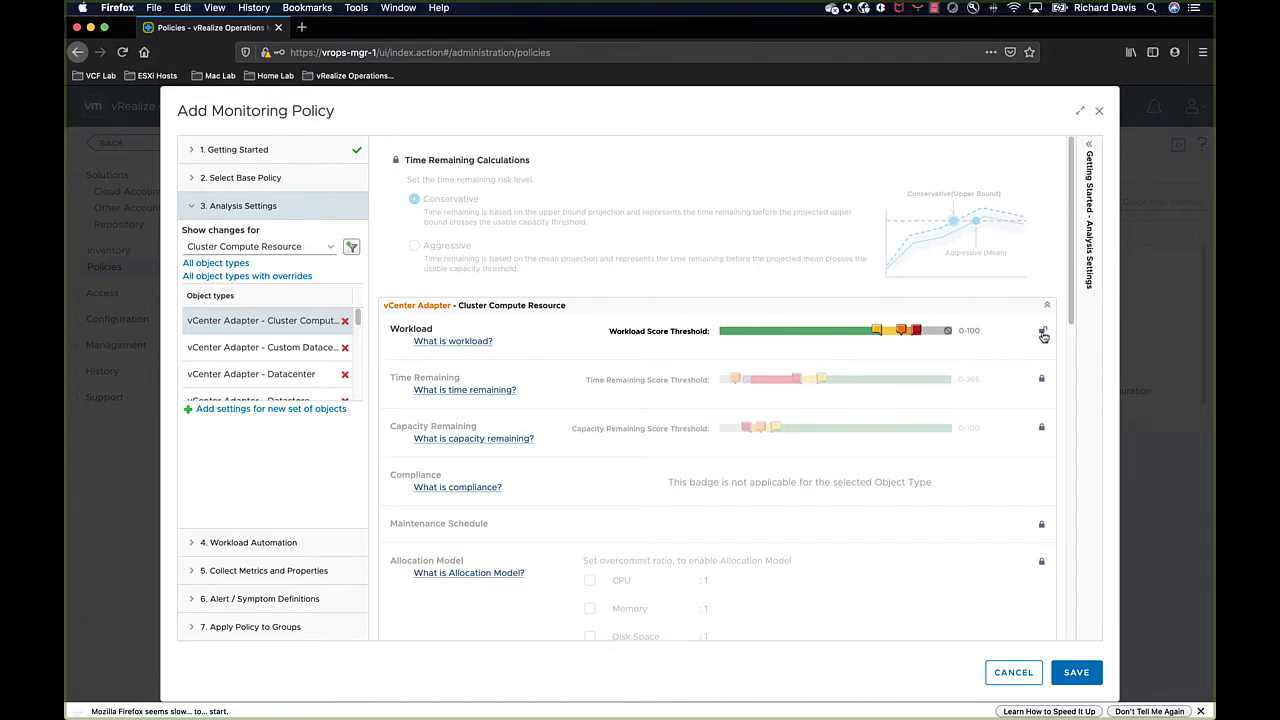
{"action": "left_click", "coordinate": [1043, 337]}
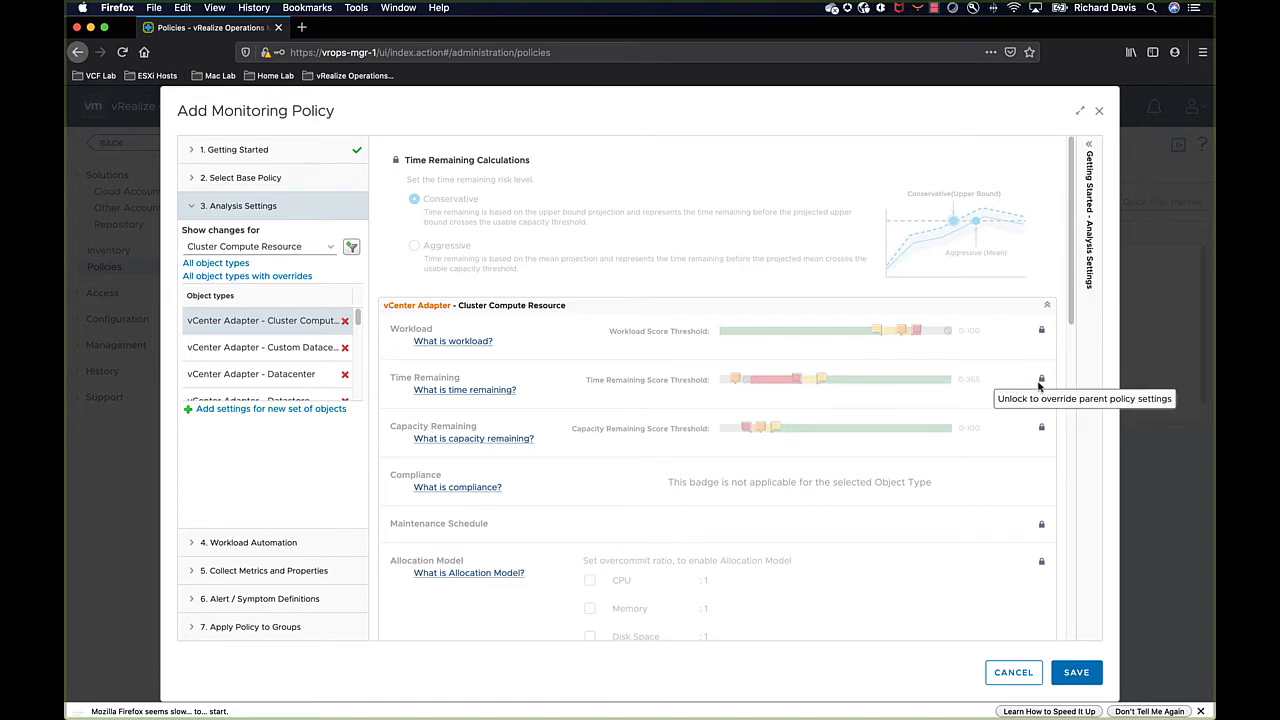
Override the parent's Time Remaining score threshold for Cluster Compute Resource and lower its yellow marker slightly.
{"action": "left_click", "coordinate": [1042, 381]}
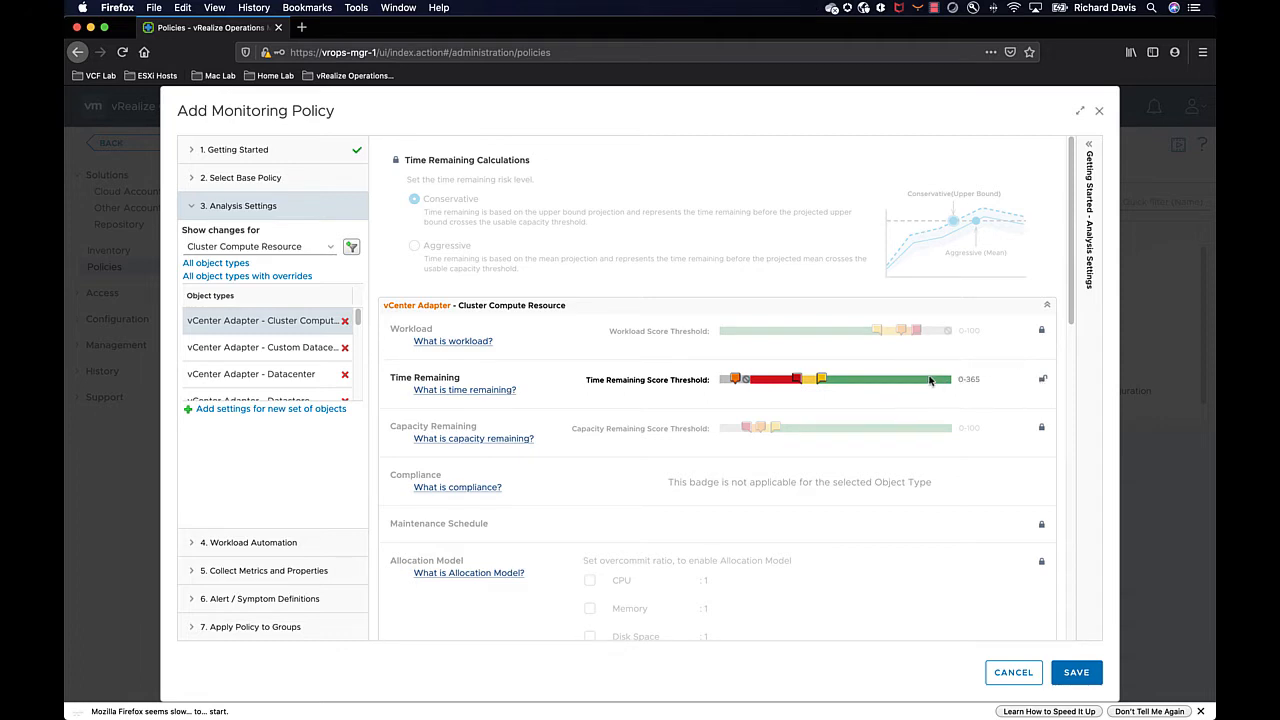
{"action": "mouse_move", "coordinate": [736, 381]}
{"action": "mouse_move", "coordinate": [797, 384]}
{"action": "left_click_drag", "start_coordinate": [821, 381], "coordinate": [818, 383]}
{"action": "mouse_move", "coordinate": [801, 383]}
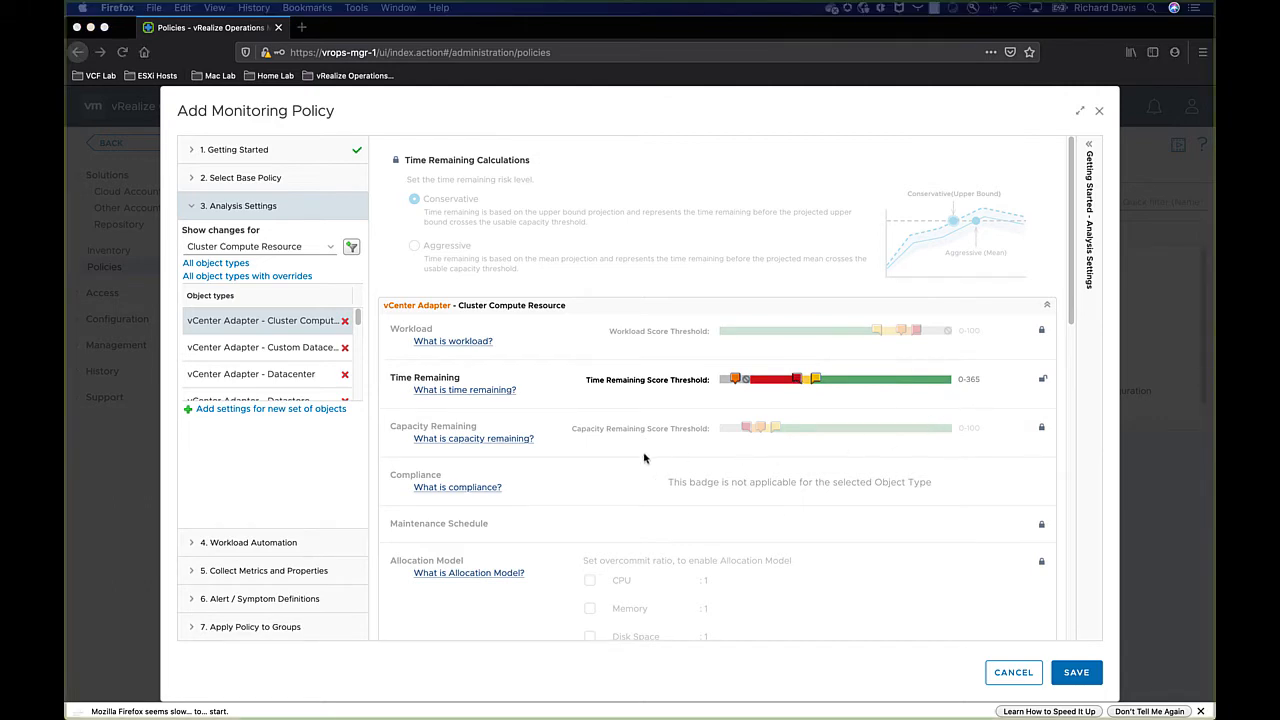
Override the Capacity Remaining score threshold for Cluster Compute Resource, raising its yellow, orange and red markers.
{"action": "left_click", "coordinate": [1041, 430]}
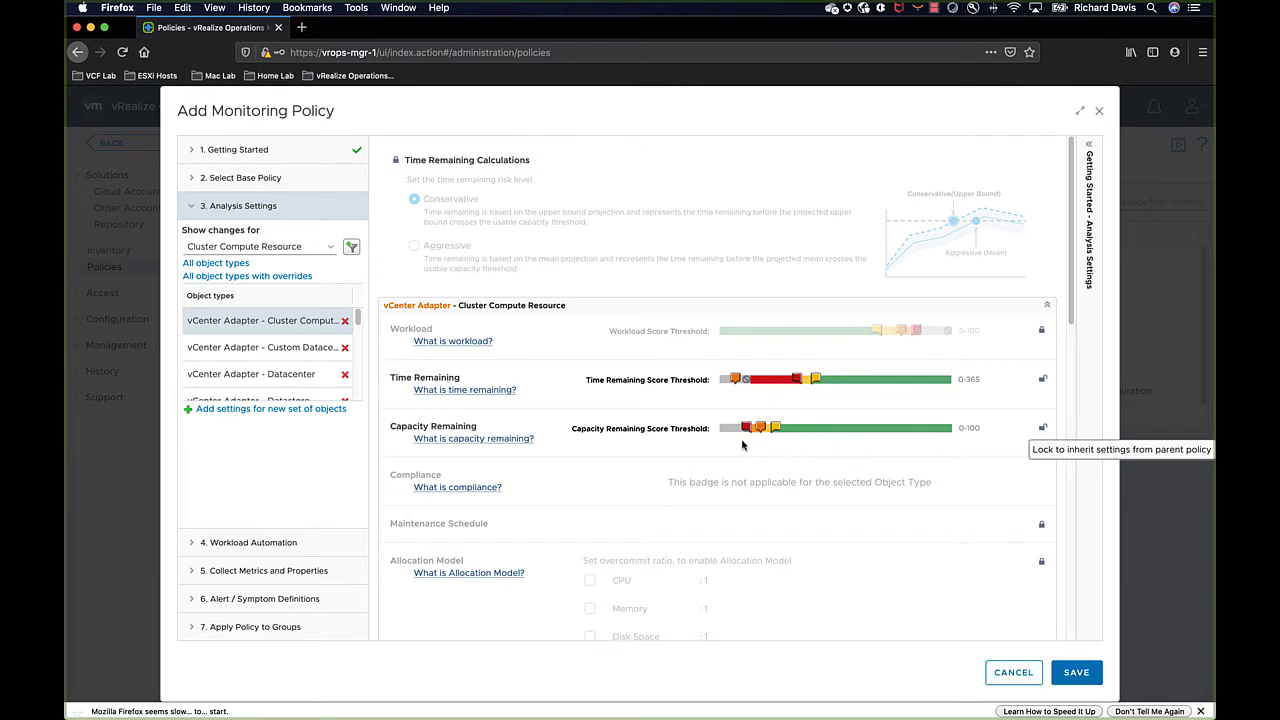
{"action": "mouse_move", "coordinate": [746, 431]}
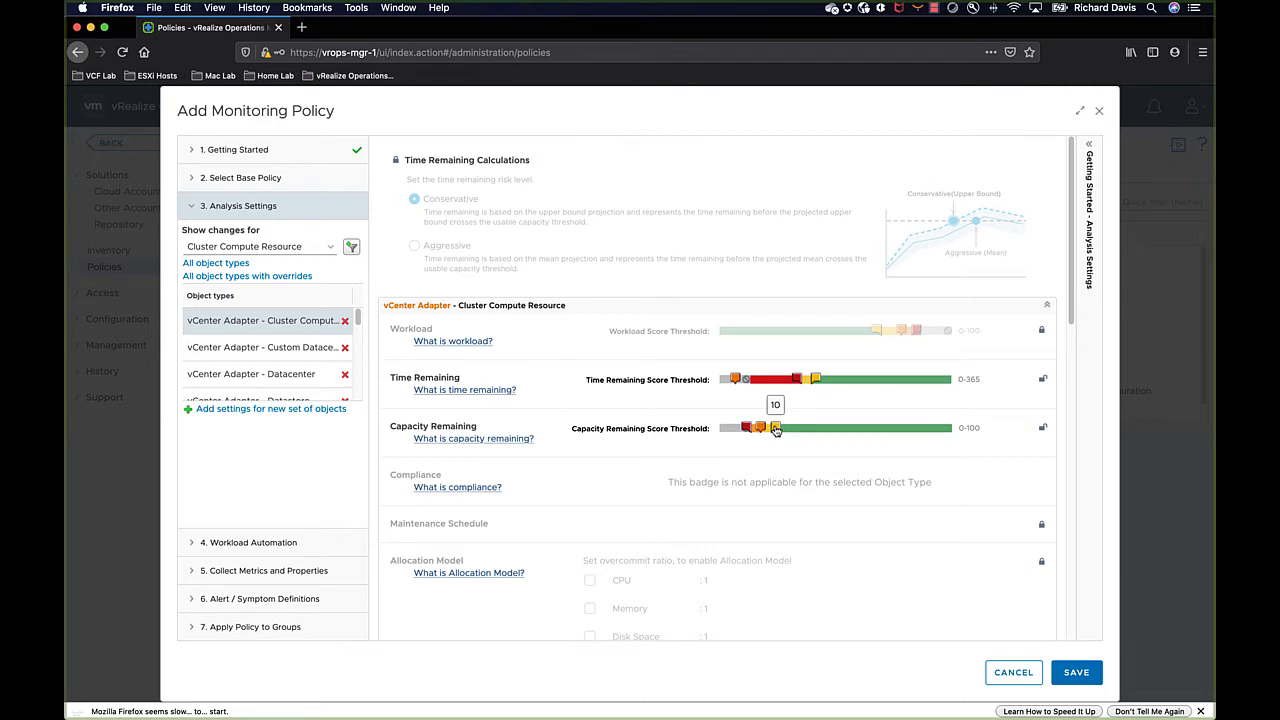
{"action": "mouse_move", "coordinate": [777, 429]}
{"action": "left_mouse_down"}
{"action": "mouse_move", "coordinate": [795, 429]}
{"action": "mouse_move", "coordinate": [761, 430]}
{"action": "left_mouse_up"}
{"action": "left_click_drag", "start_coordinate": [760, 430], "coordinate": [771, 430]}
{"action": "mouse_move", "coordinate": [748, 430]}
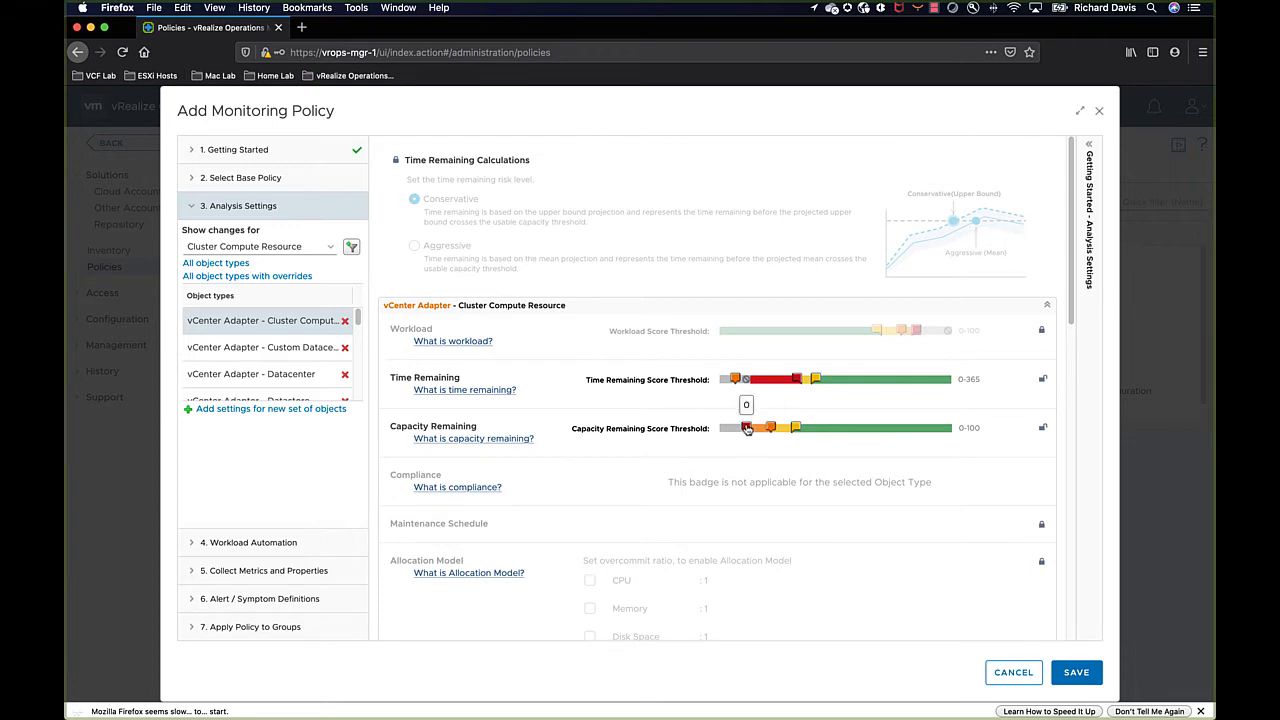
{"action": "left_click_drag", "start_coordinate": [746, 428], "coordinate": [755, 429]}
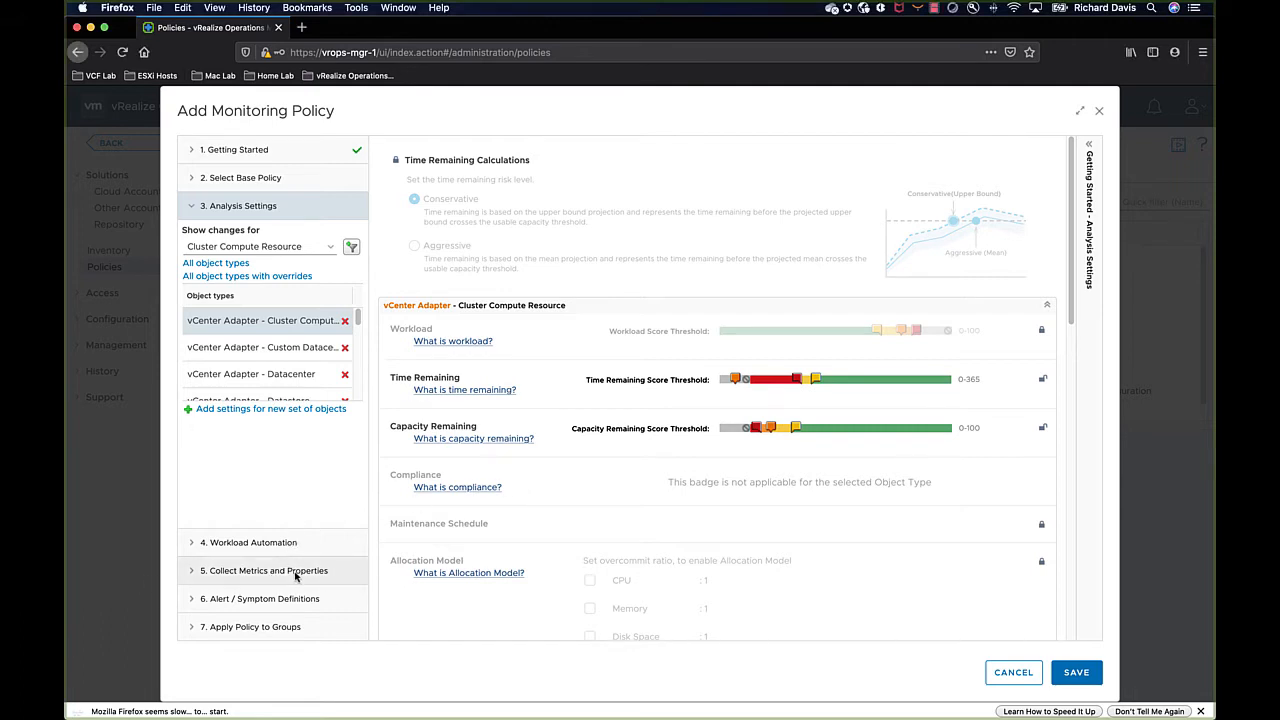
In the policy's metrics and properties collection, limit the attributes to the vCenter Adapter's Virtual Machine object type.
{"action": "left_click", "coordinate": [295, 577]}
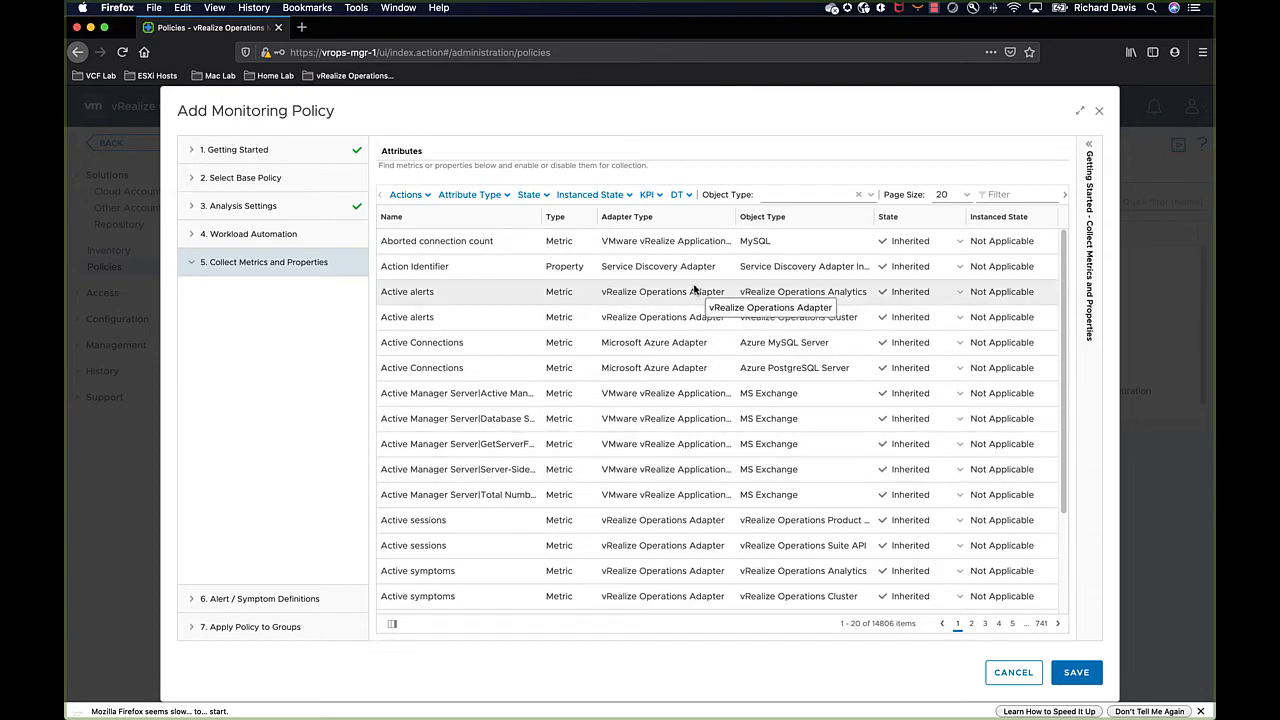
{"action": "left_click", "coordinate": [871, 196]}
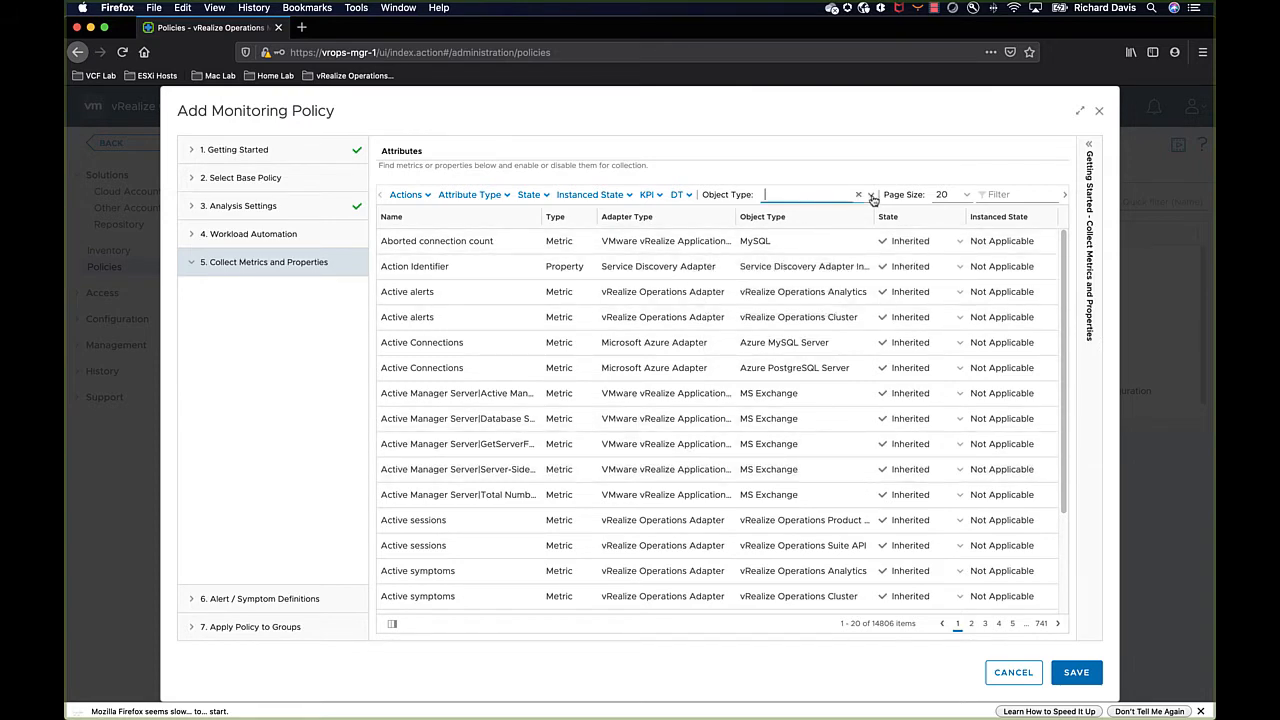
{"action": "scroll", "coordinate": [870, 262], "scroll_direction": "down", "scroll_amount": 3}
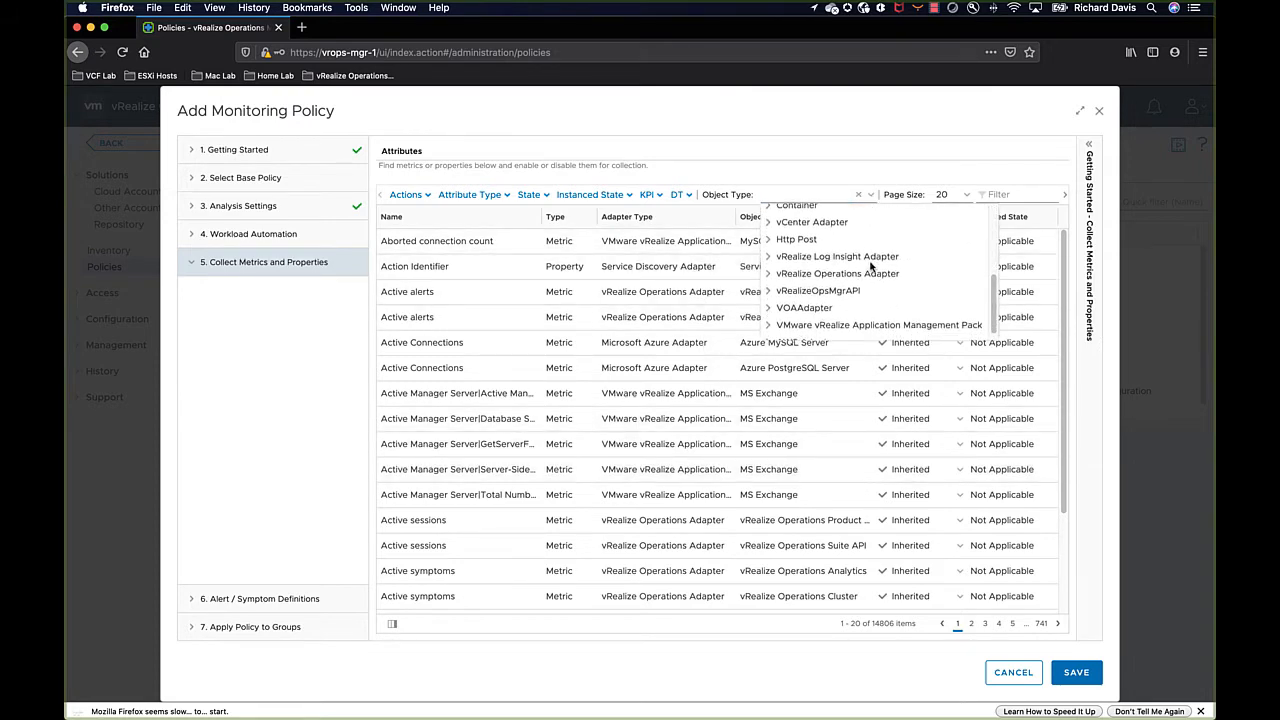
{"action": "scroll", "coordinate": [870, 265], "scroll_direction": "down", "scroll_amount": 1}
{"action": "scroll", "coordinate": [865, 288], "scroll_direction": "up", "scroll_amount": 2}
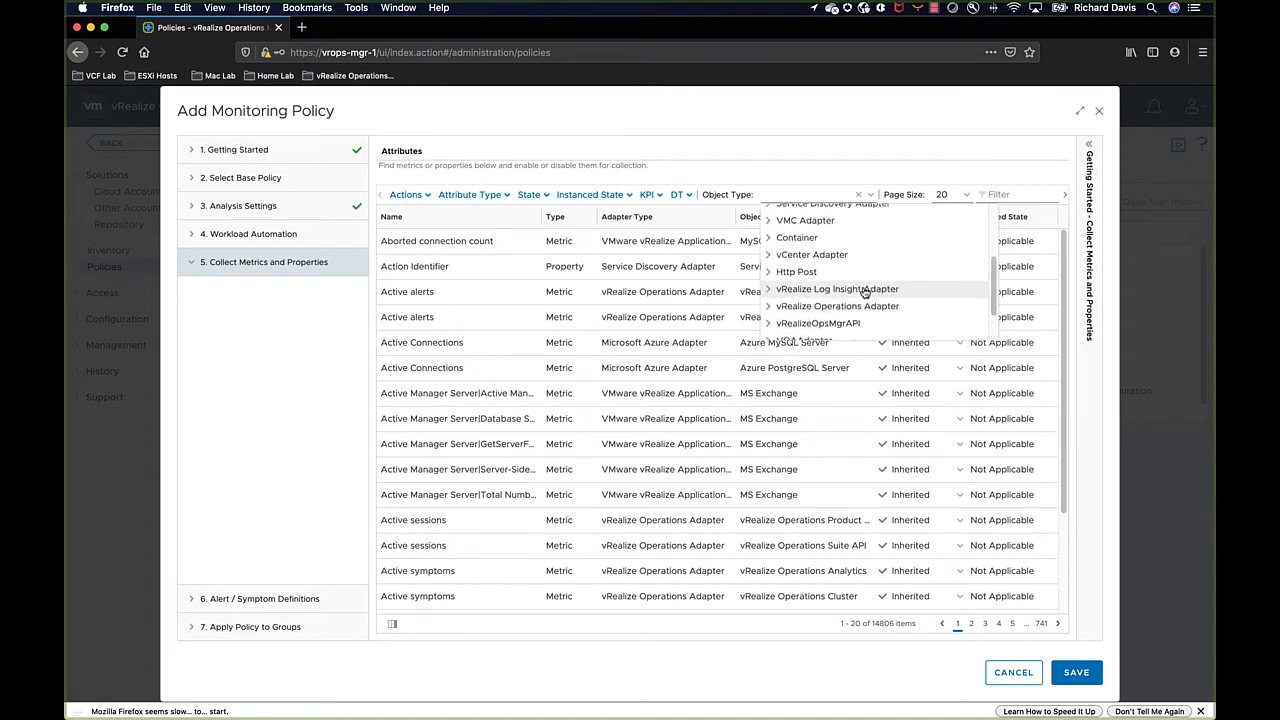
{"action": "scroll", "coordinate": [865, 285], "scroll_direction": "up", "scroll_amount": 1}
{"action": "left_click", "coordinate": [855, 271]}
{"action": "scroll", "coordinate": [870, 285], "scroll_direction": "down", "scroll_amount": 3}
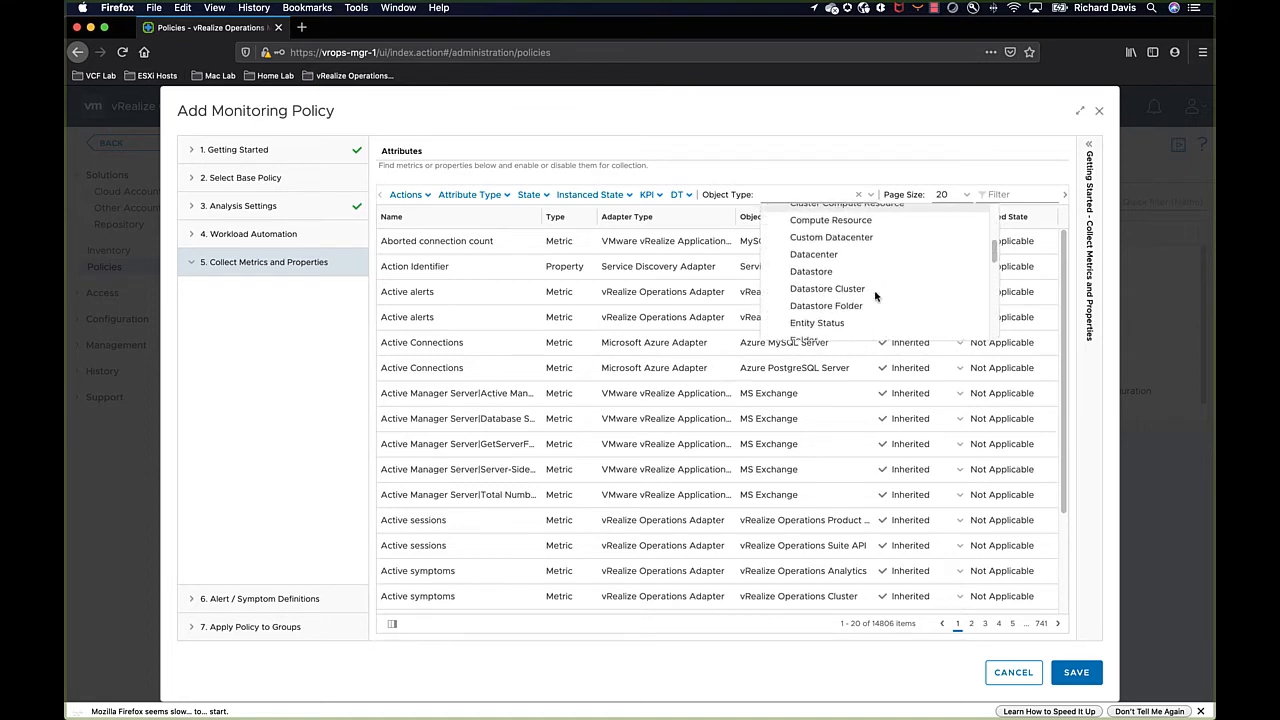
{"action": "scroll", "coordinate": [870, 298], "scroll_direction": "down", "scroll_amount": 5}
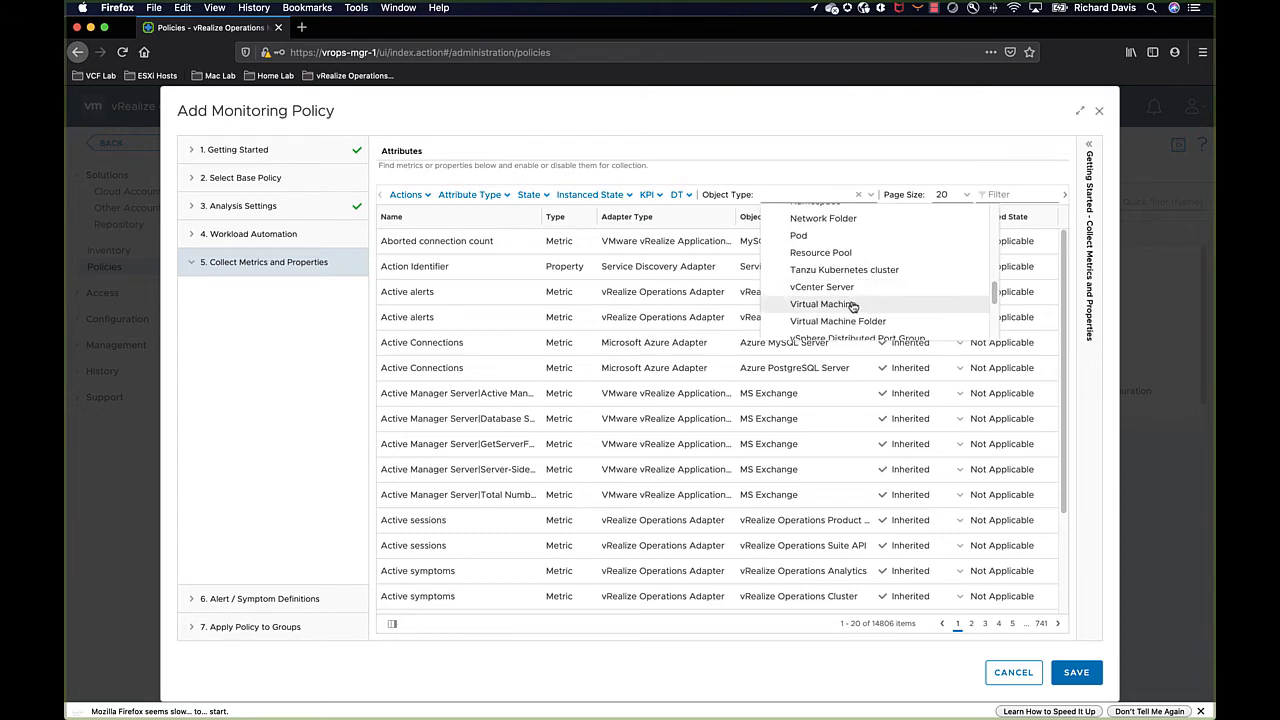
{"action": "left_click", "coordinate": [852, 305]}
Filter the attributes by "cpu util" and set the third listed CPU Utilization metric's state to Local enabled.
{"action": "left_click", "coordinate": [1005, 195]}
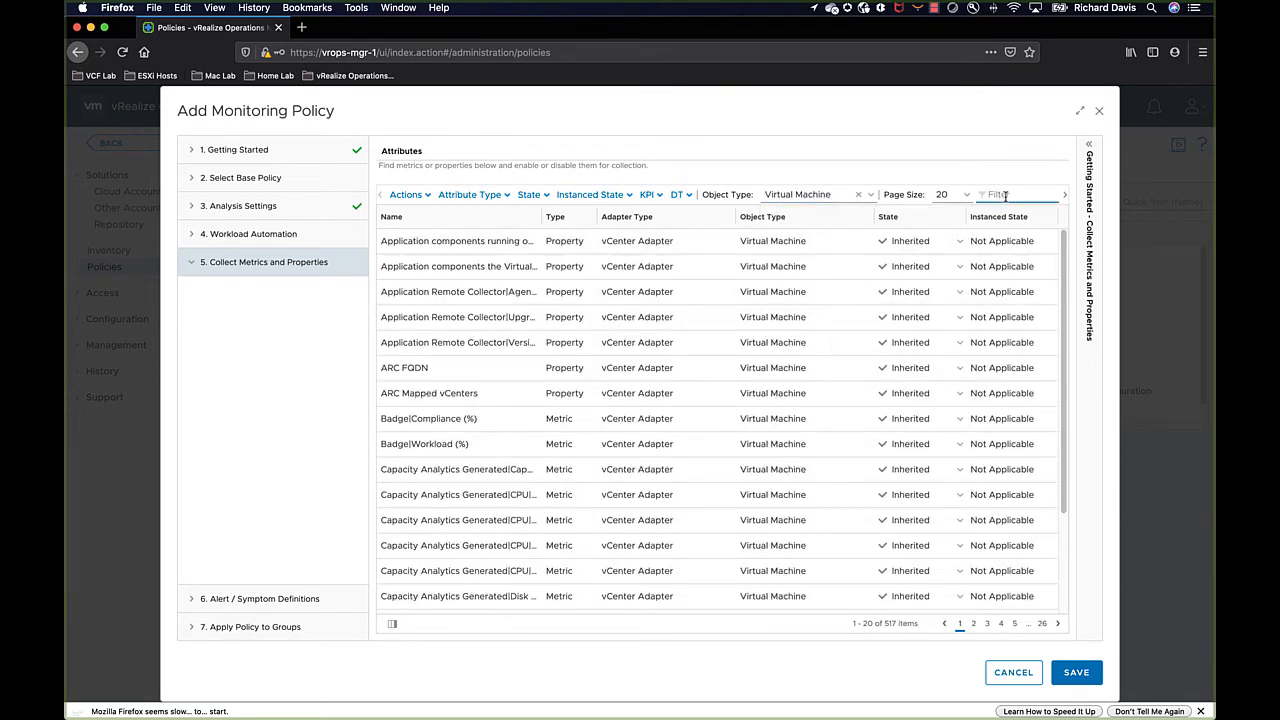
{"action": "type", "text": "cpu util"}
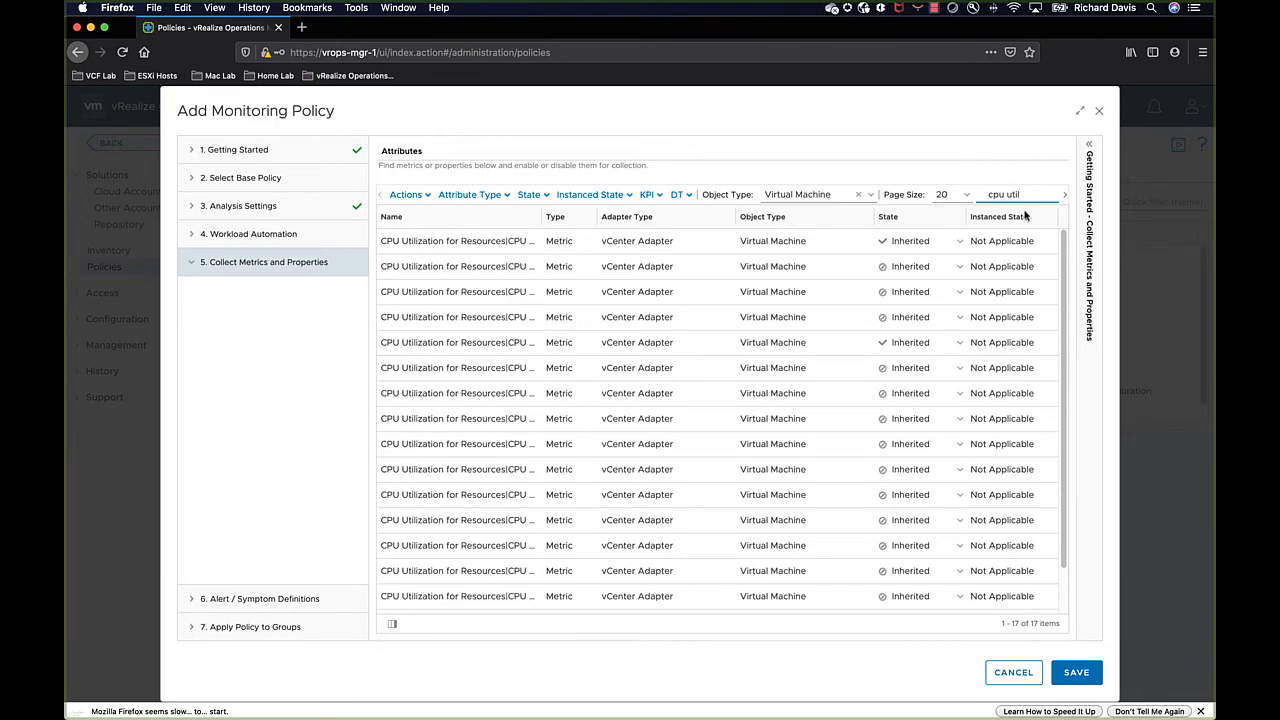
{"action": "left_click", "coordinate": [496, 289]}
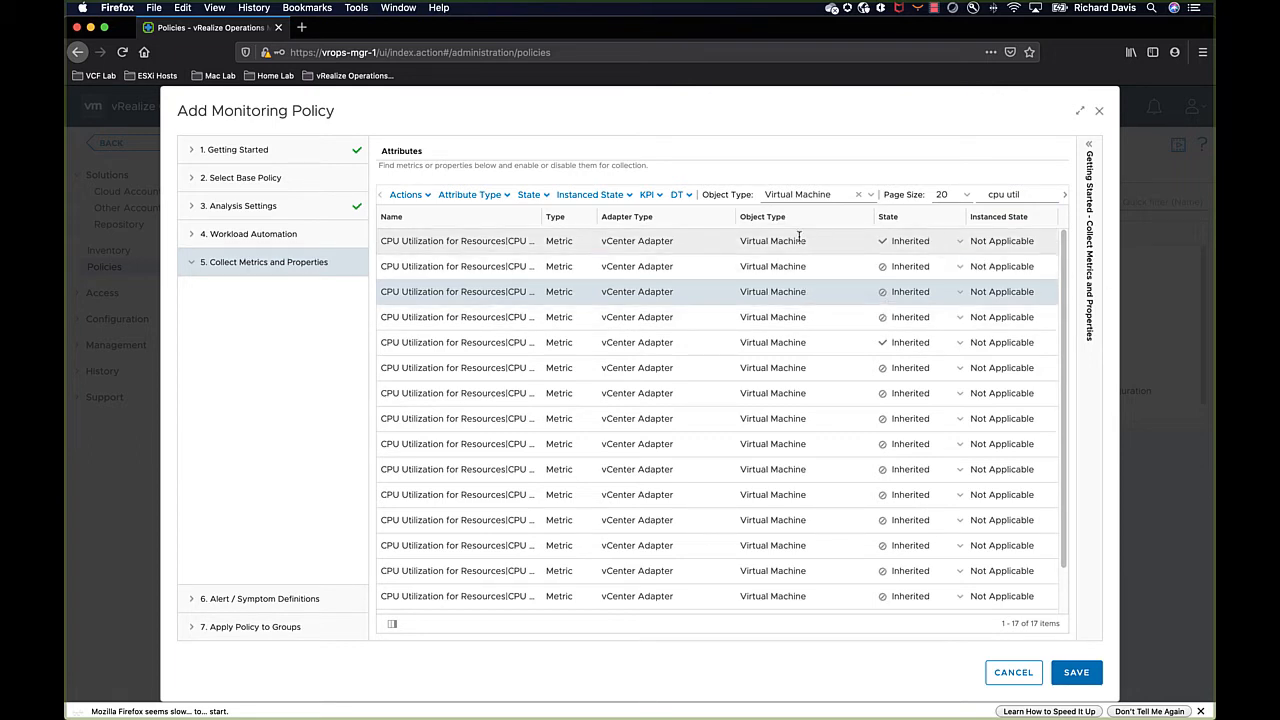
{"action": "left_click", "coordinate": [960, 296]}
{"action": "left_click", "coordinate": [960, 296]}
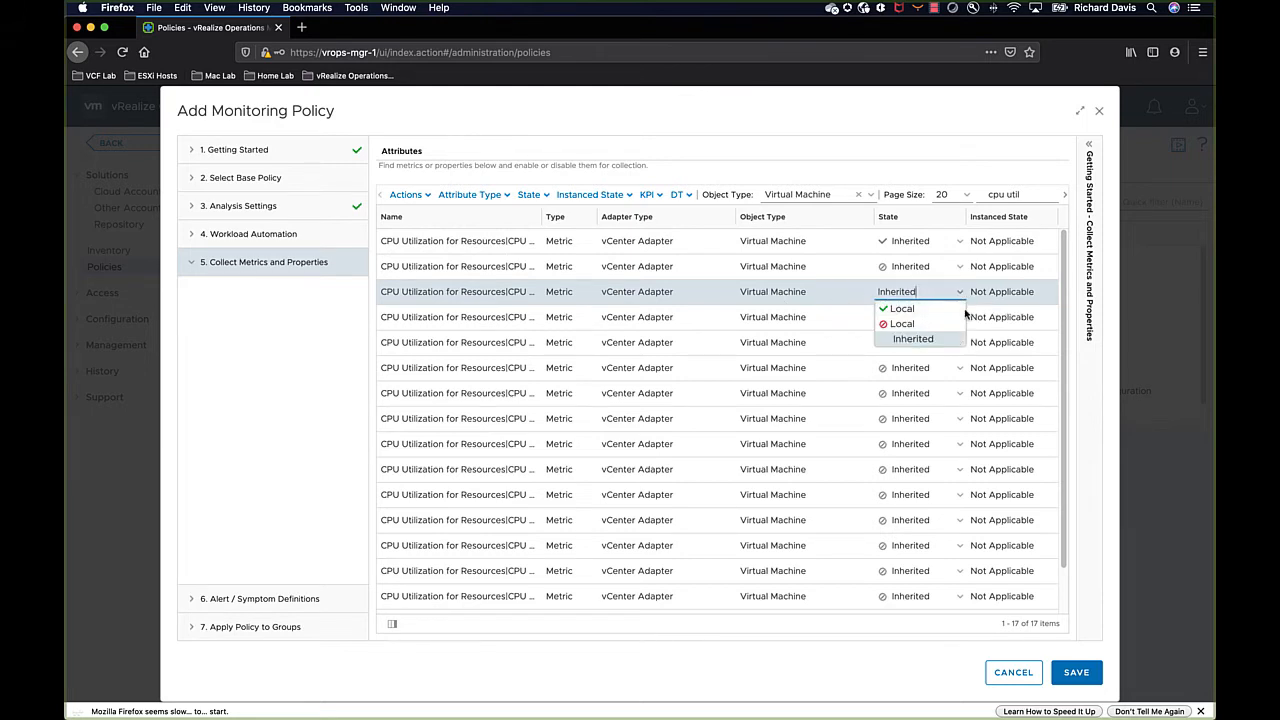
{"action": "left_click", "coordinate": [915, 325]}
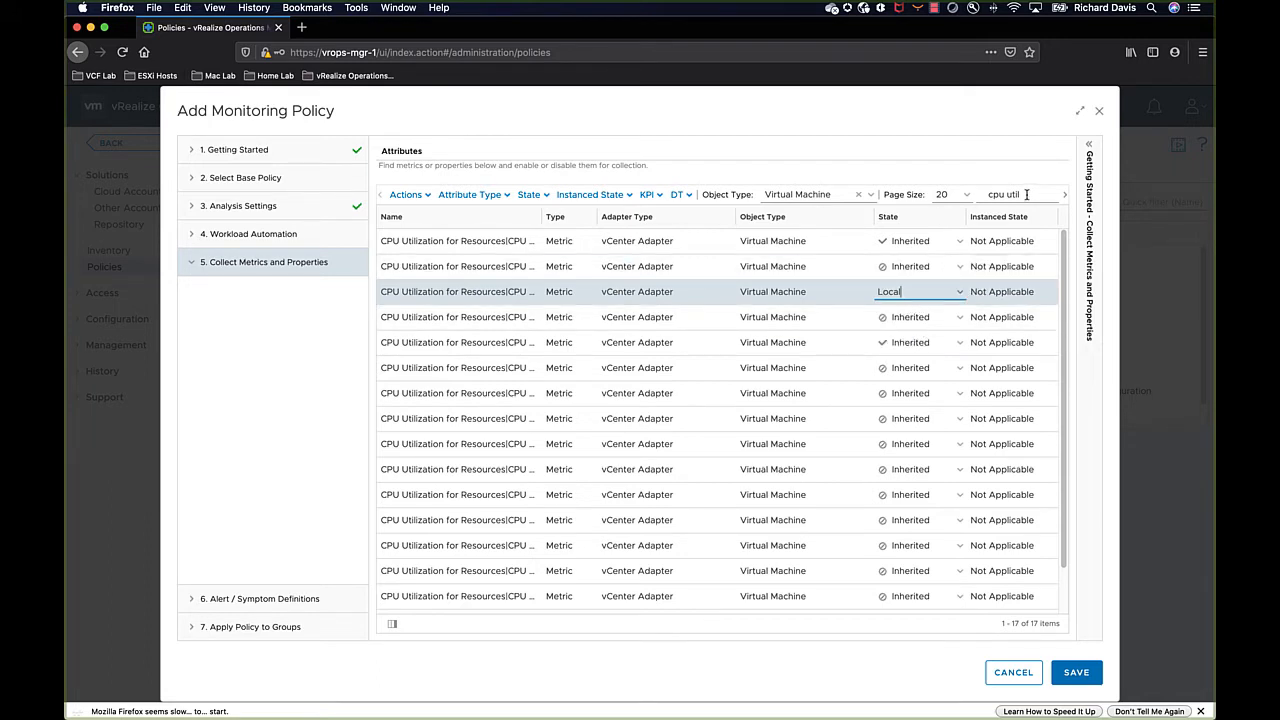
{"action": "left_click", "coordinate": [981, 333]}
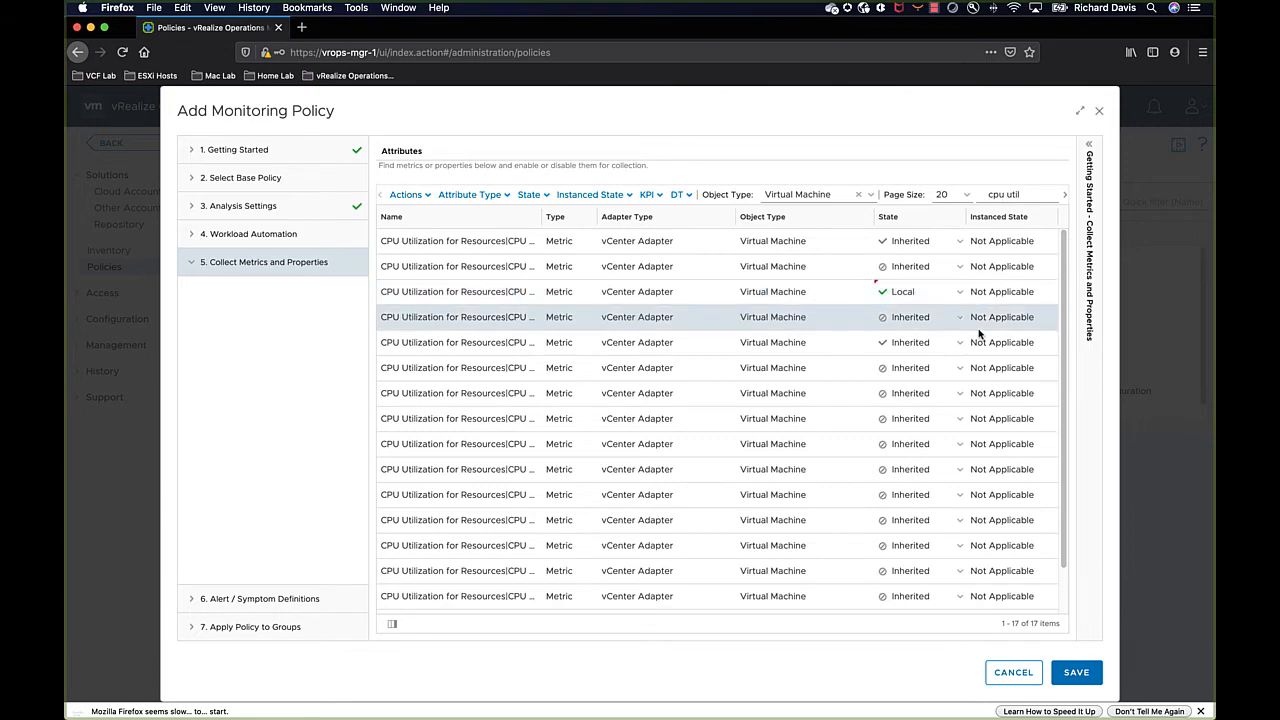
Filter the Virtual Machine attributes by "memory" instead and go to the fourth page to find Memory|Usage (%).
{"action": "triple_click", "coordinate": [1005, 195]}
{"action": "key", "text": "BackSpace"}
{"action": "type", "text": "memory"}
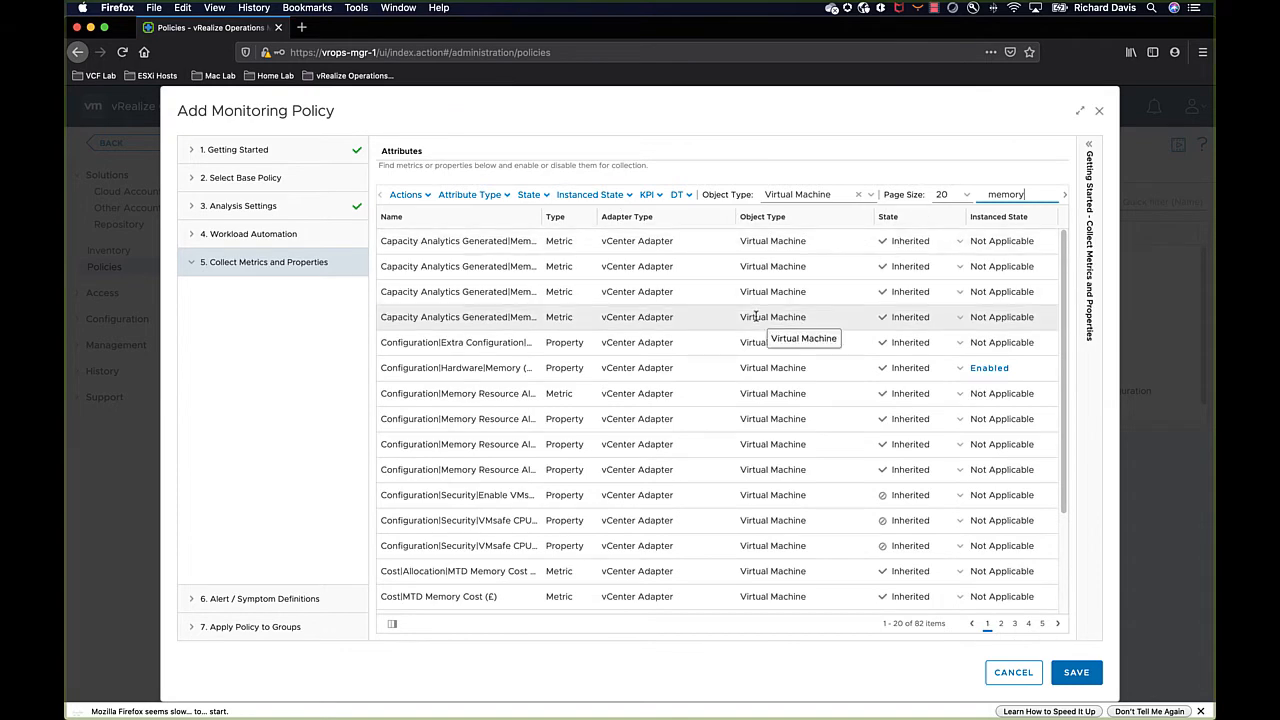
{"action": "scroll", "coordinate": [748, 329], "scroll_direction": "down", "scroll_amount": 3}
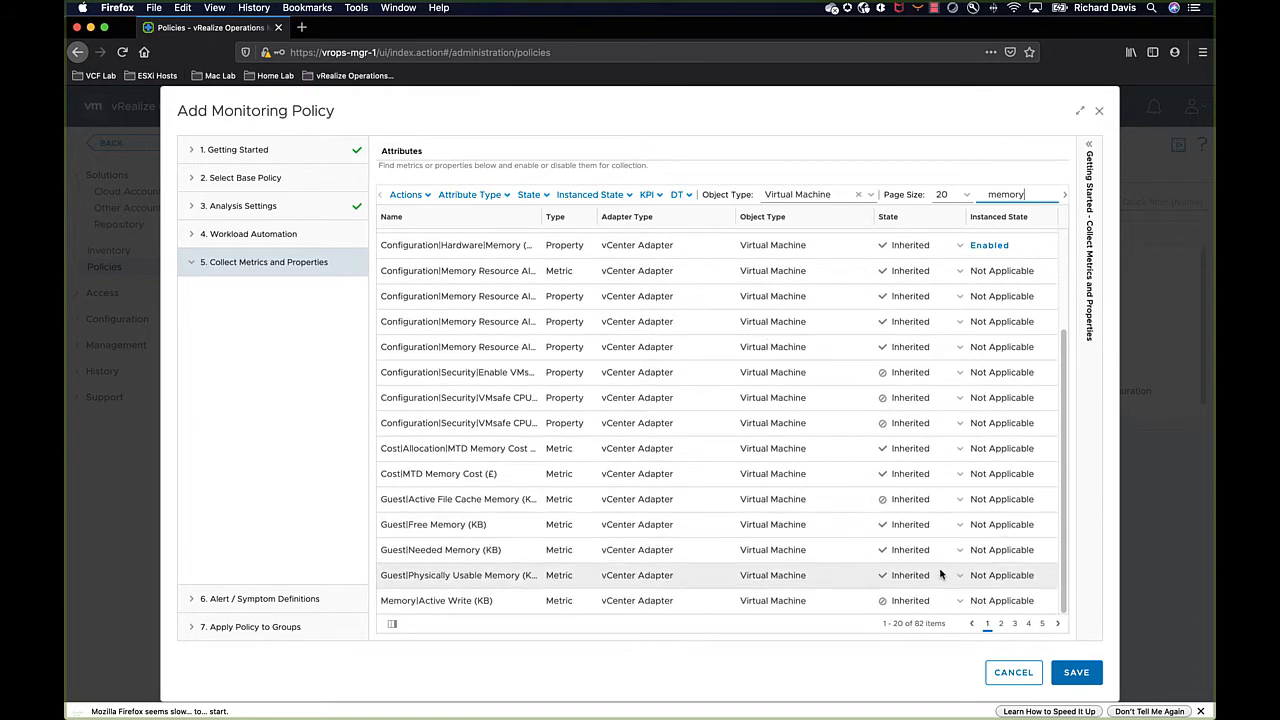
{"action": "left_click", "coordinate": [1056, 625]}
{"action": "left_click", "coordinate": [1056, 625]}
{"action": "left_click", "coordinate": [1056, 625]}
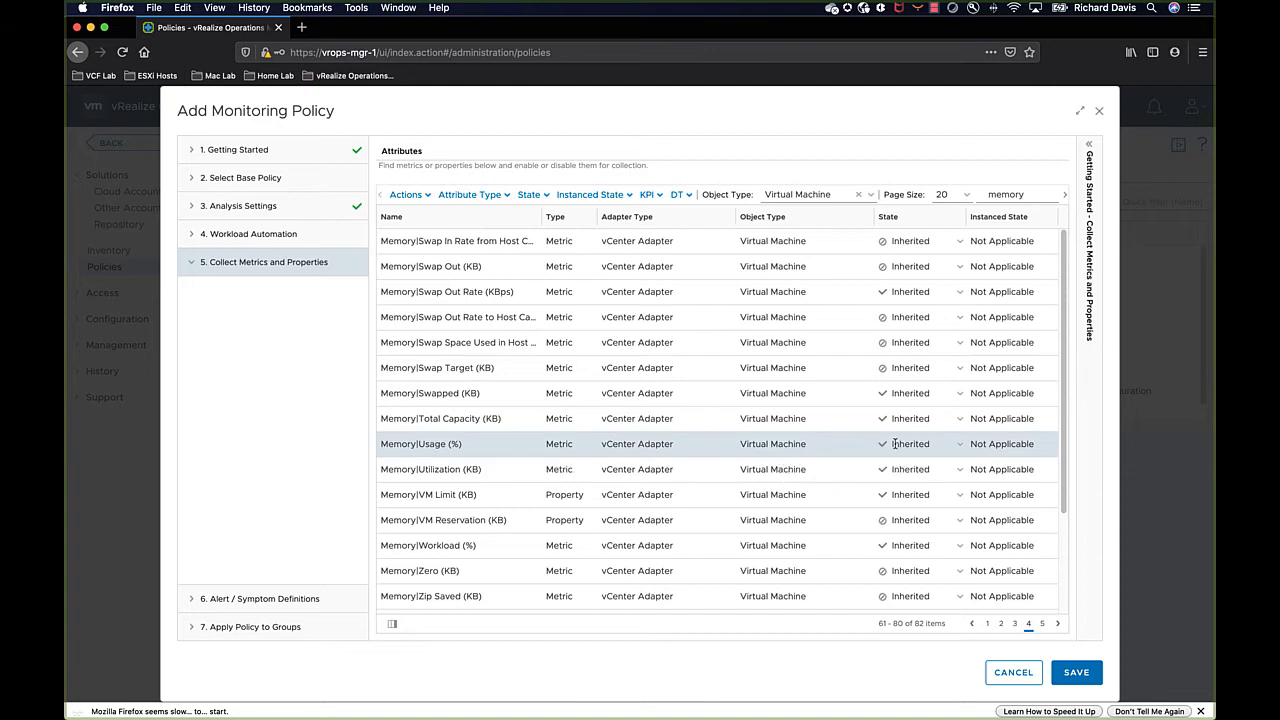
Set the Memory|Usage (%) metric's state to Local enabled for virtual machines.
{"action": "left_click", "coordinate": [960, 449]}
{"action": "left_click", "coordinate": [960, 449]}
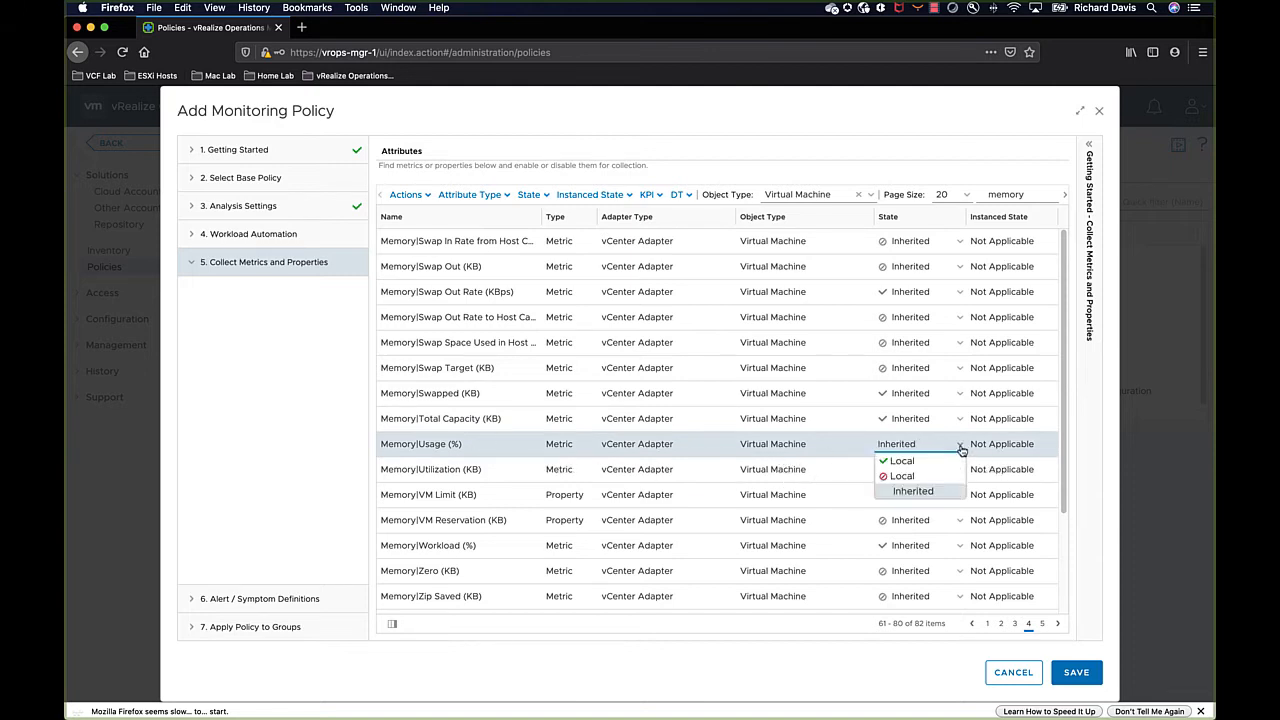
{"action": "left_click", "coordinate": [922, 466]}
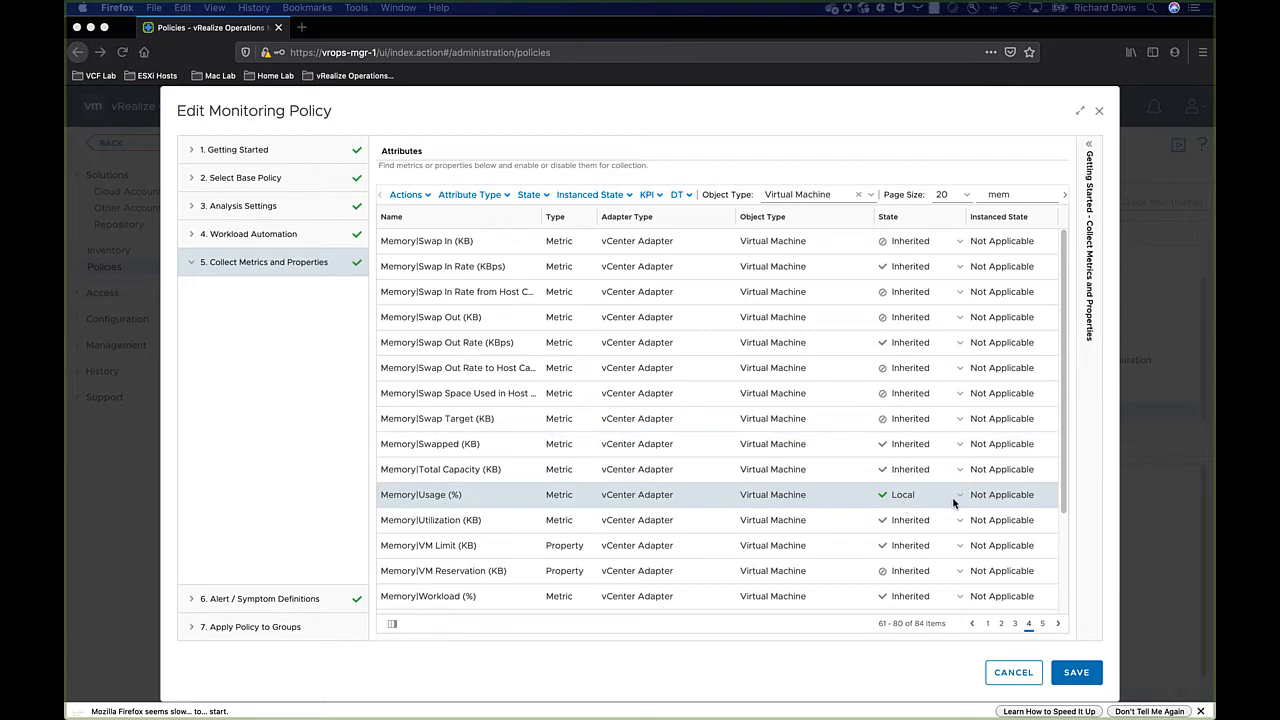
Examine the policy's alert definitions, the state options for the PCIe error alert, and the symptom definitions with their conditions and thresholds.
{"action": "left_click", "coordinate": [283, 599]}
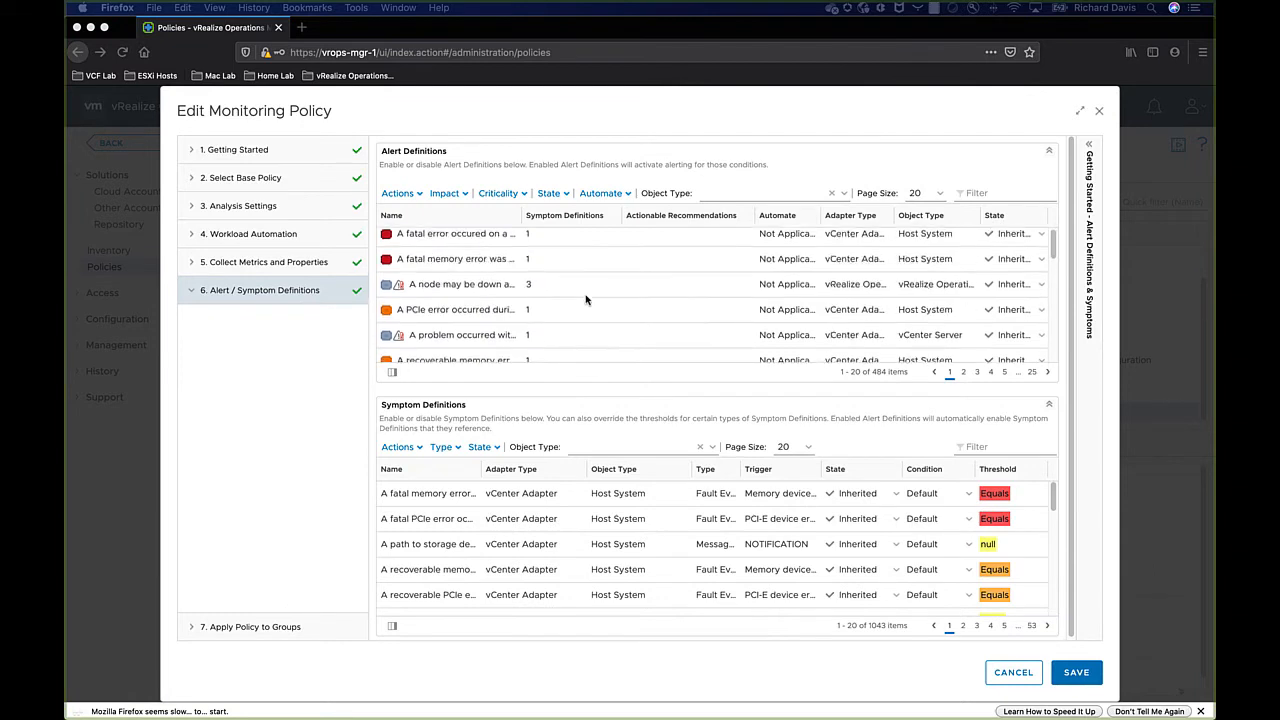
{"action": "scroll", "coordinate": [586, 299], "scroll_direction": "down", "scroll_amount": 3}
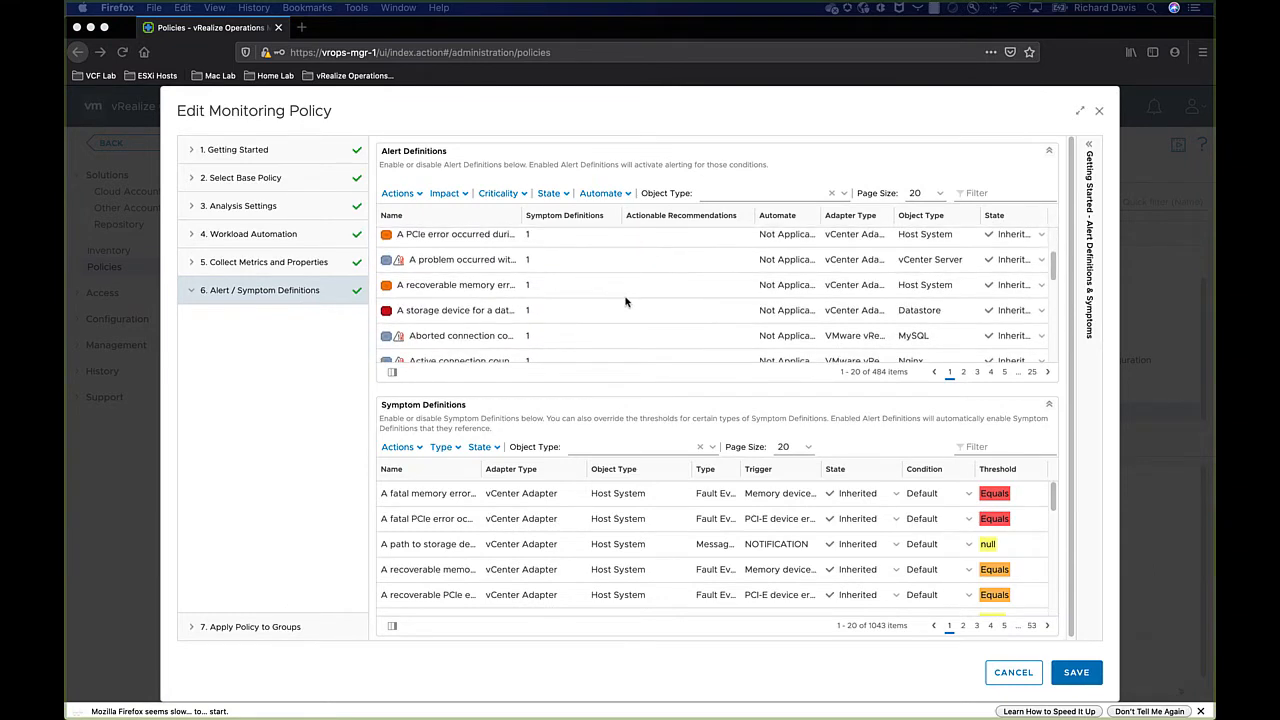
{"action": "scroll", "coordinate": [622, 305], "scroll_direction": "down", "scroll_amount": 3}
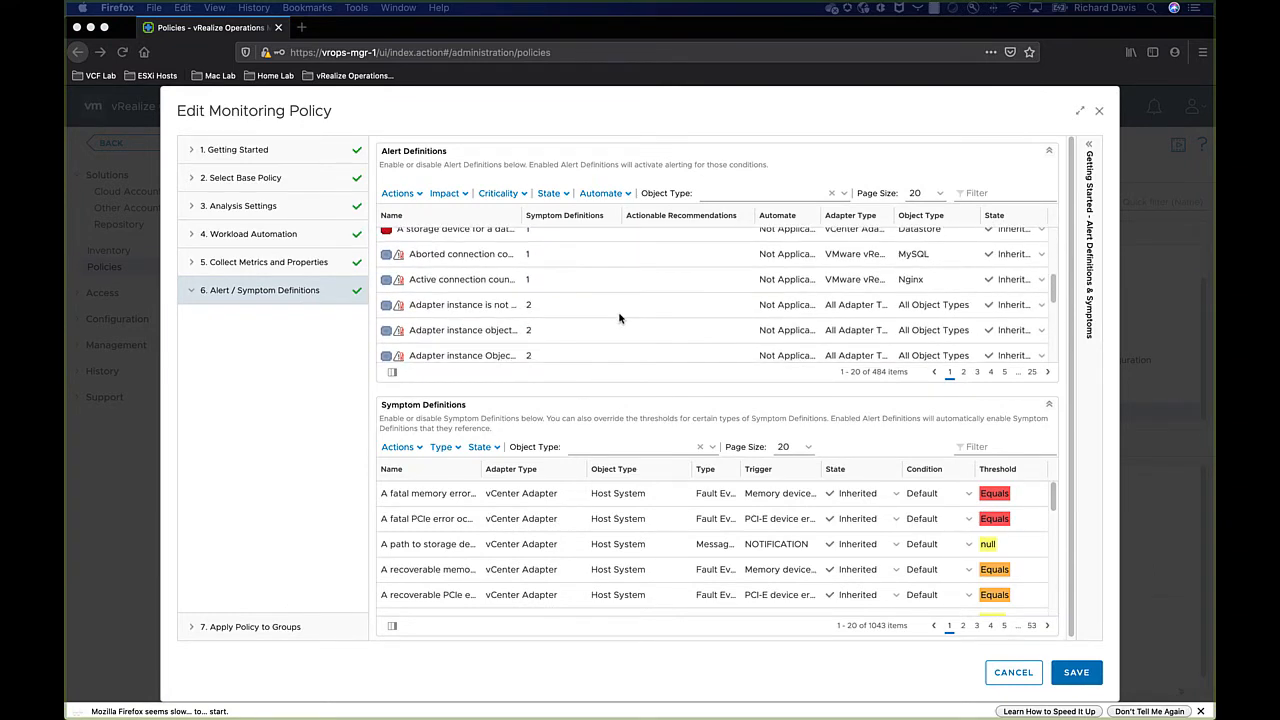
{"action": "scroll", "coordinate": [620, 316], "scroll_direction": "down", "scroll_amount": 3}
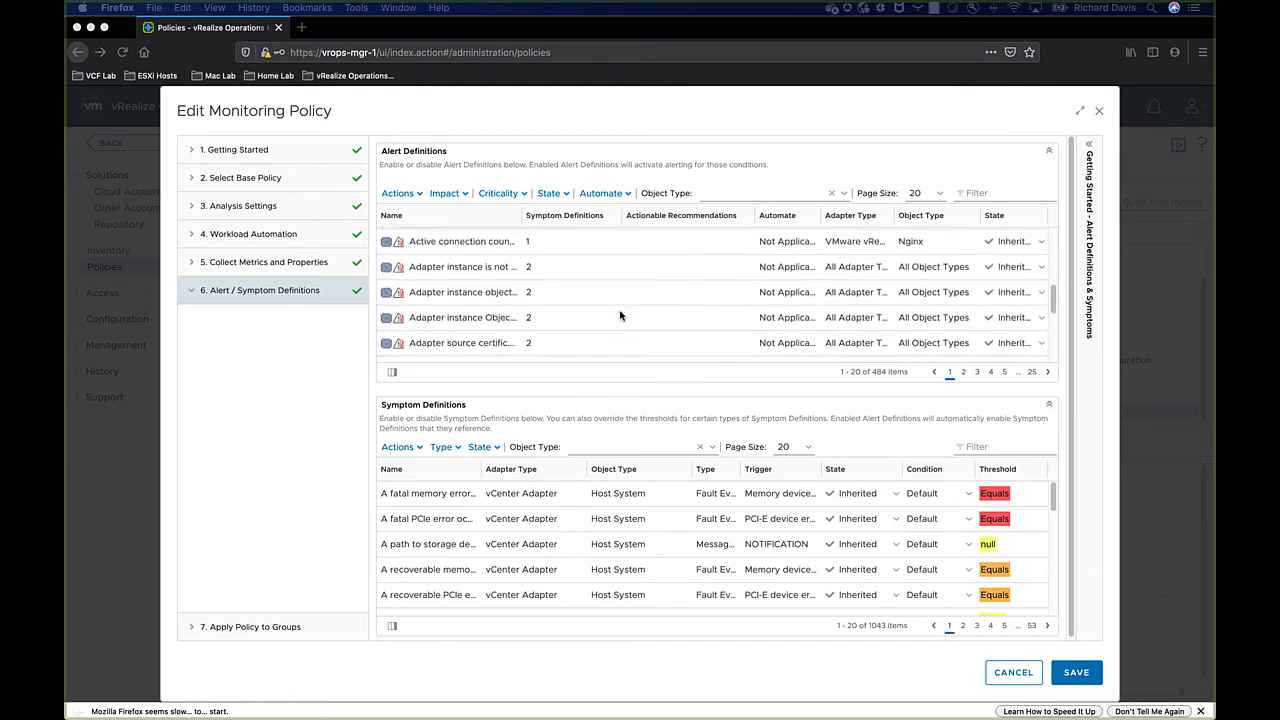
{"action": "scroll", "coordinate": [620, 316], "scroll_direction": "up", "scroll_amount": 9}
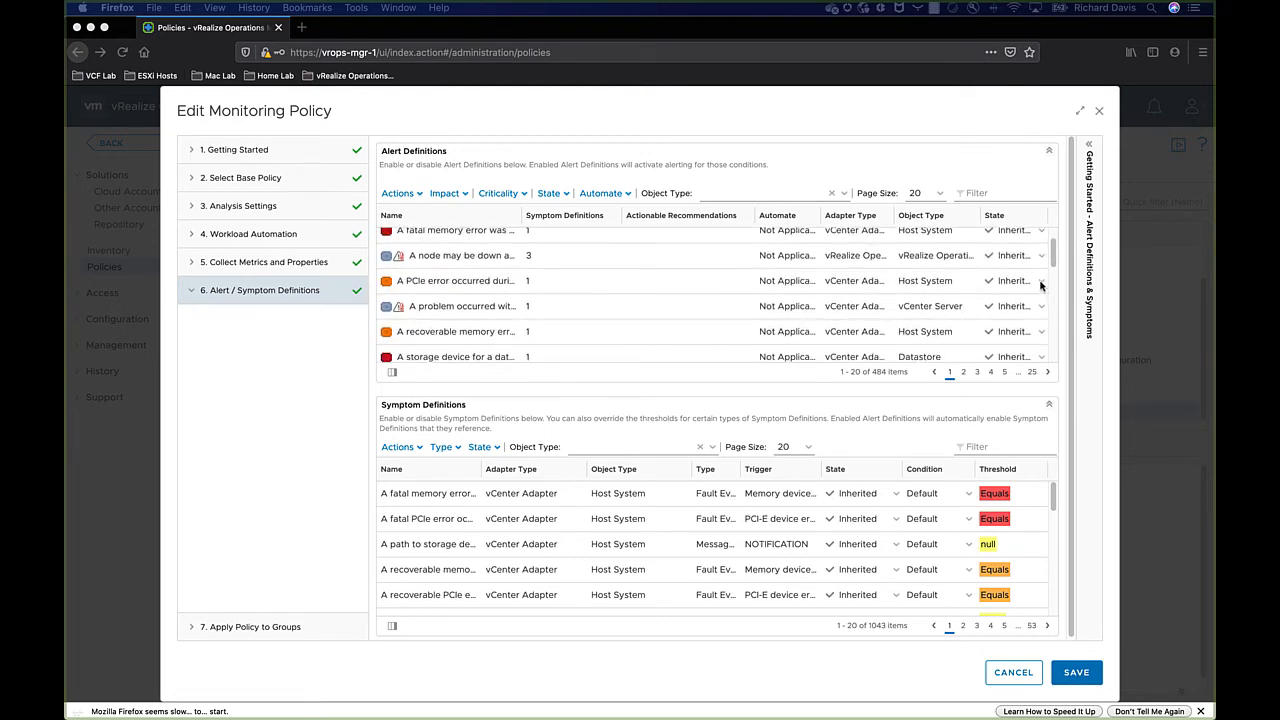
{"action": "left_click", "coordinate": [1043, 285]}
{"action": "left_click", "coordinate": [1043, 285]}
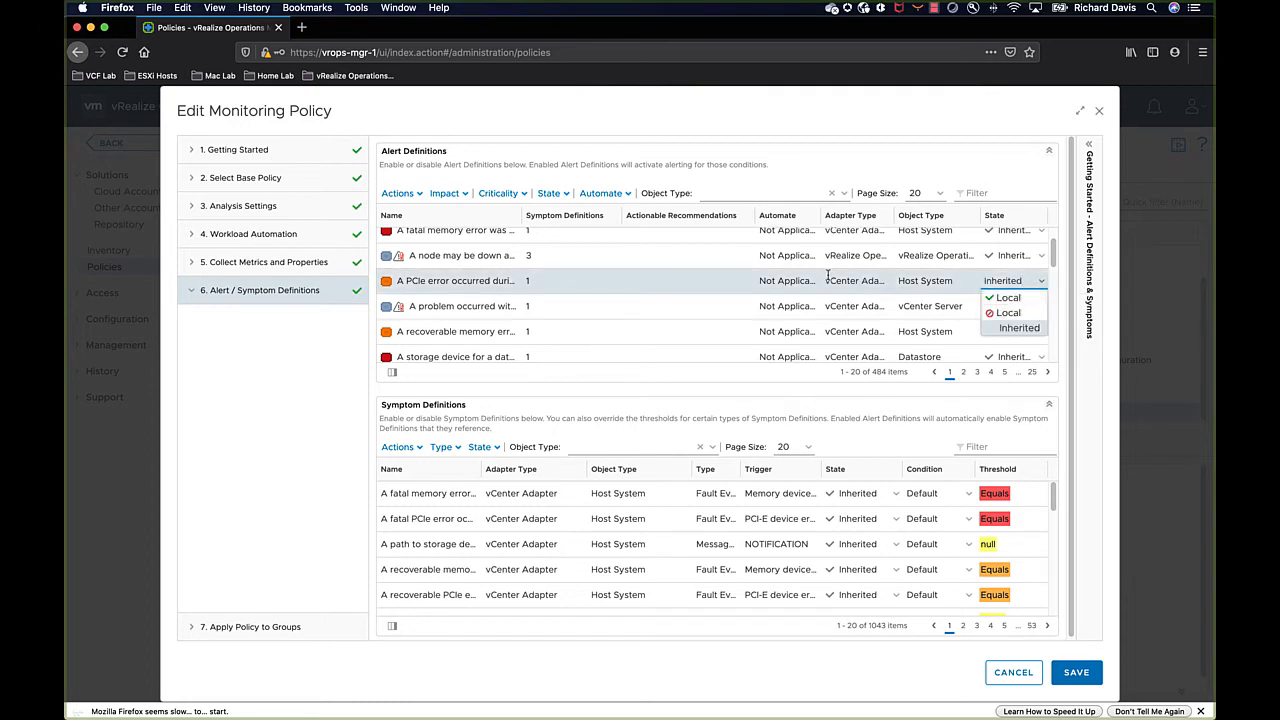
{"action": "left_click", "coordinate": [711, 287]}
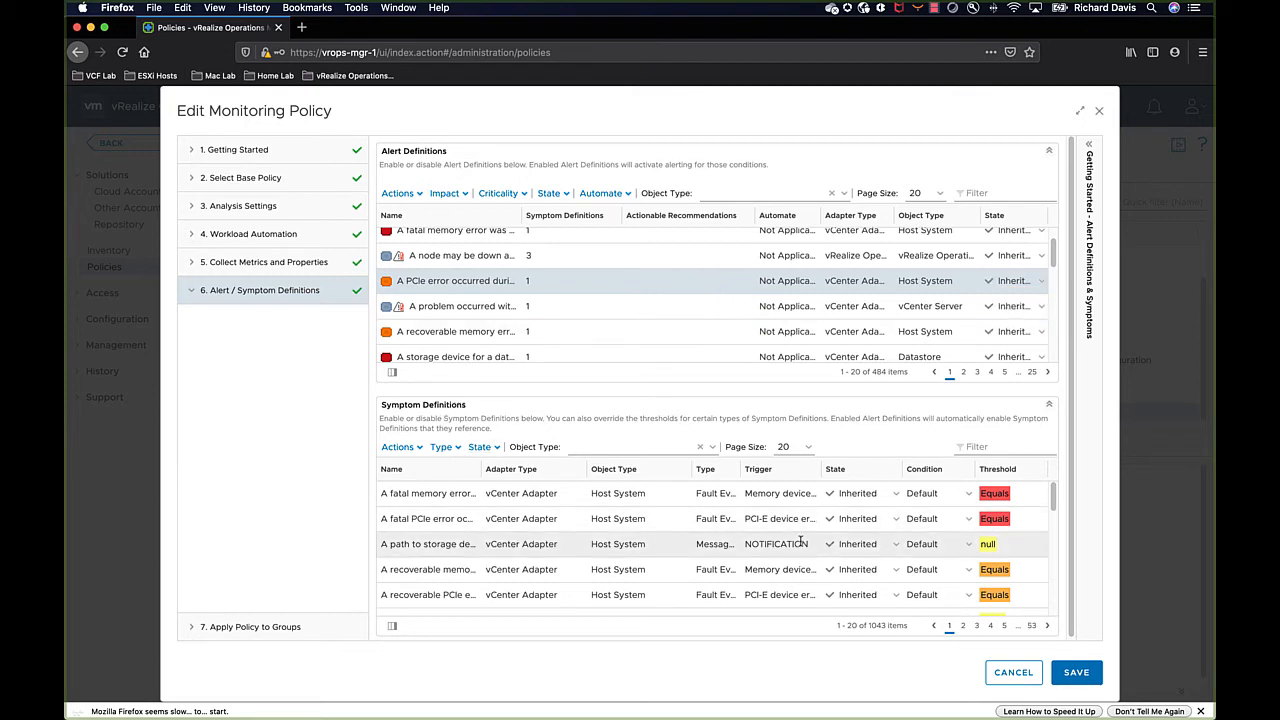
{"action": "scroll", "coordinate": [800, 545], "scroll_direction": "down", "scroll_amount": 1}
{"action": "scroll", "coordinate": [800, 545], "scroll_direction": "down", "scroll_amount": 1}
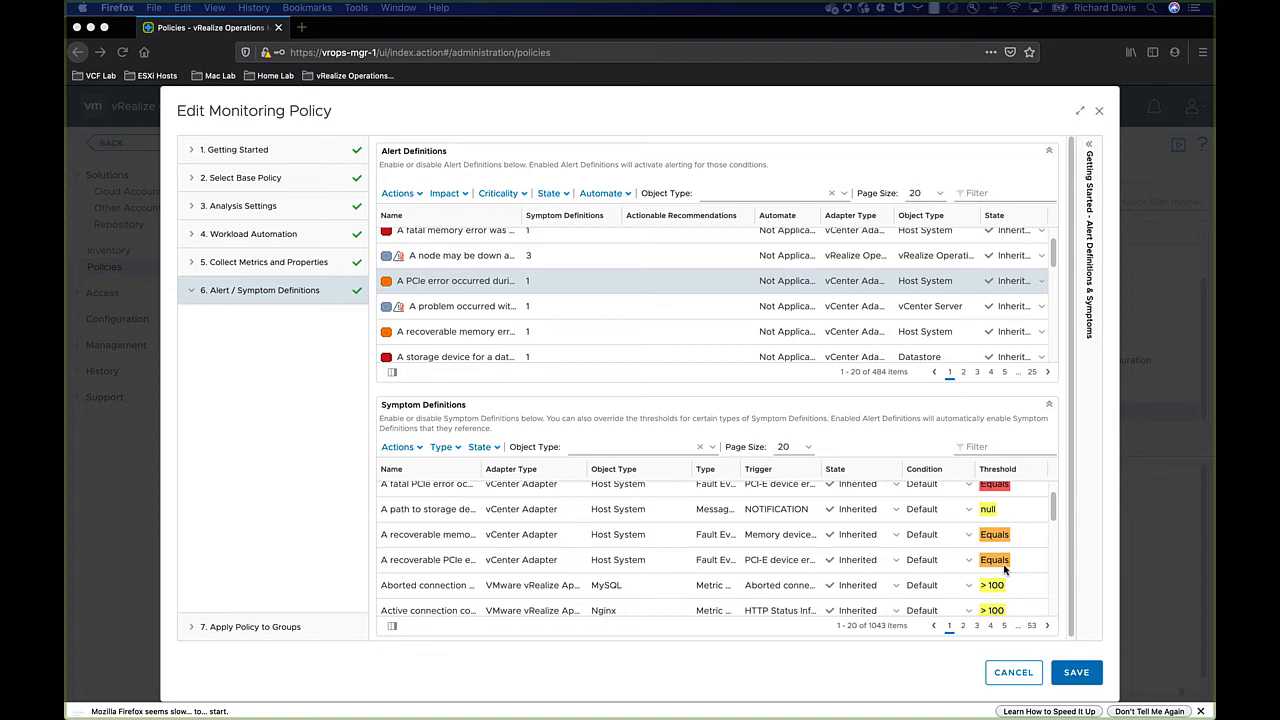
{"action": "scroll", "coordinate": [1010, 563], "scroll_direction": "down", "scroll_amount": 2}
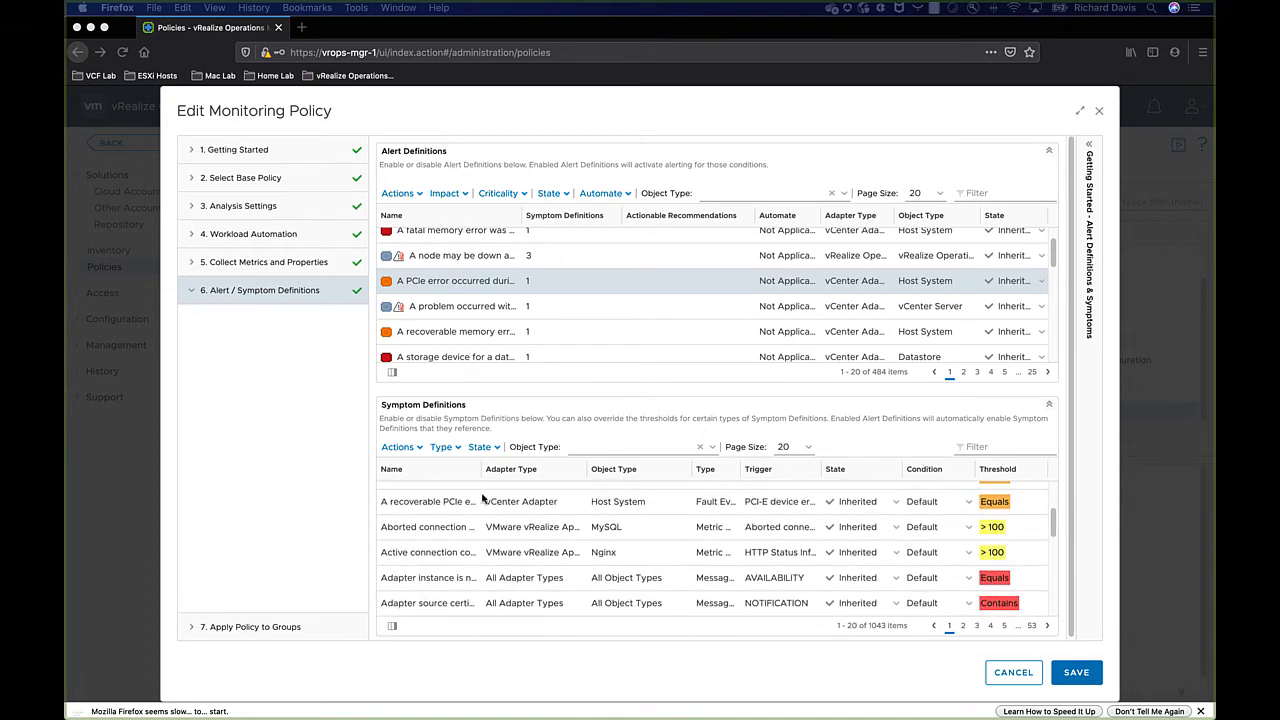
Apply the policy to the _Web servers group and save the policy.
{"action": "left_click", "coordinate": [293, 627]}
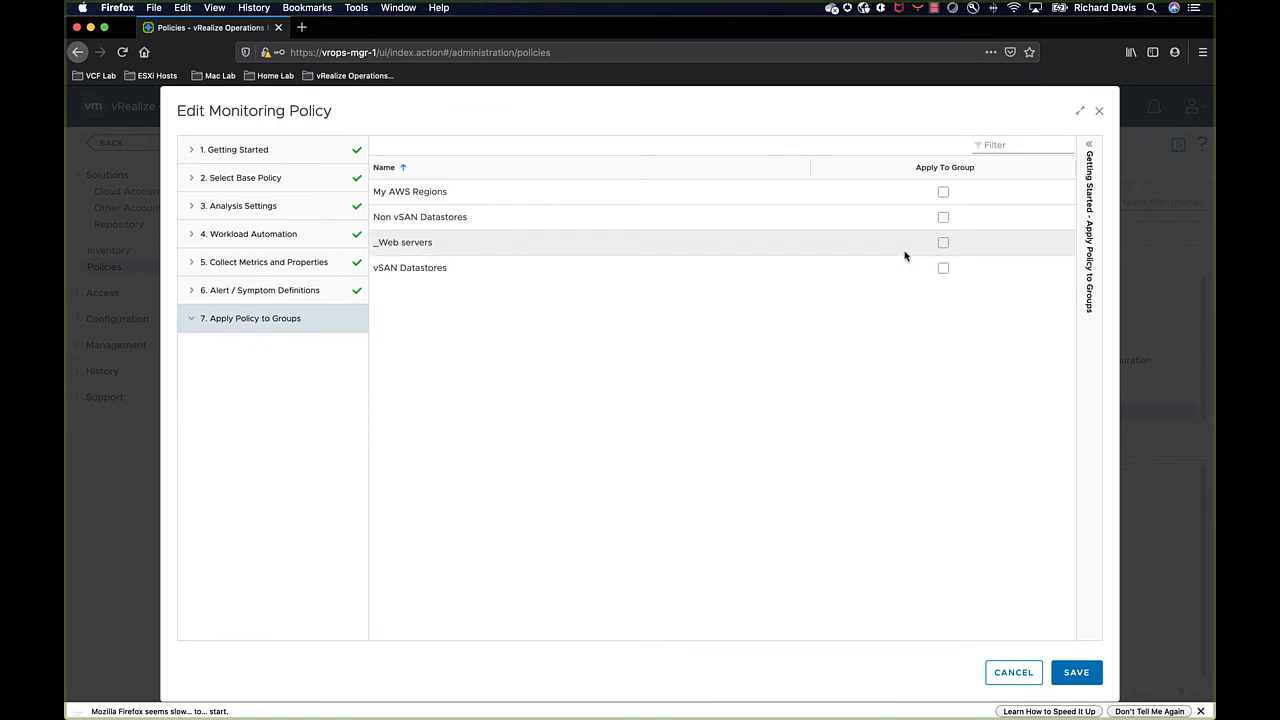
{"action": "left_click", "coordinate": [943, 243]}
{"action": "left_click", "coordinate": [1077, 673]}
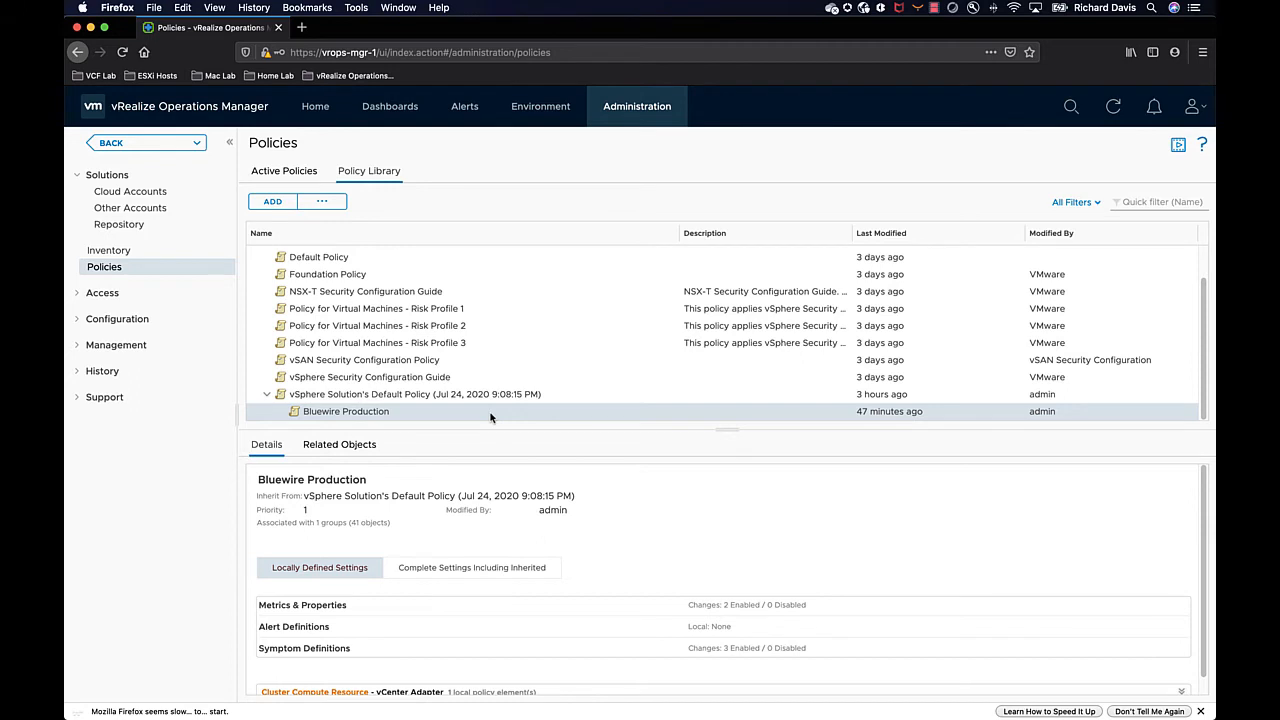
In the environment's vSphere Hosts and Clusters inventory, expand vSphere World through vc7 and Datacenter to the Lab Machines folder's virtual machines.
{"action": "left_click", "coordinate": [548, 110]}
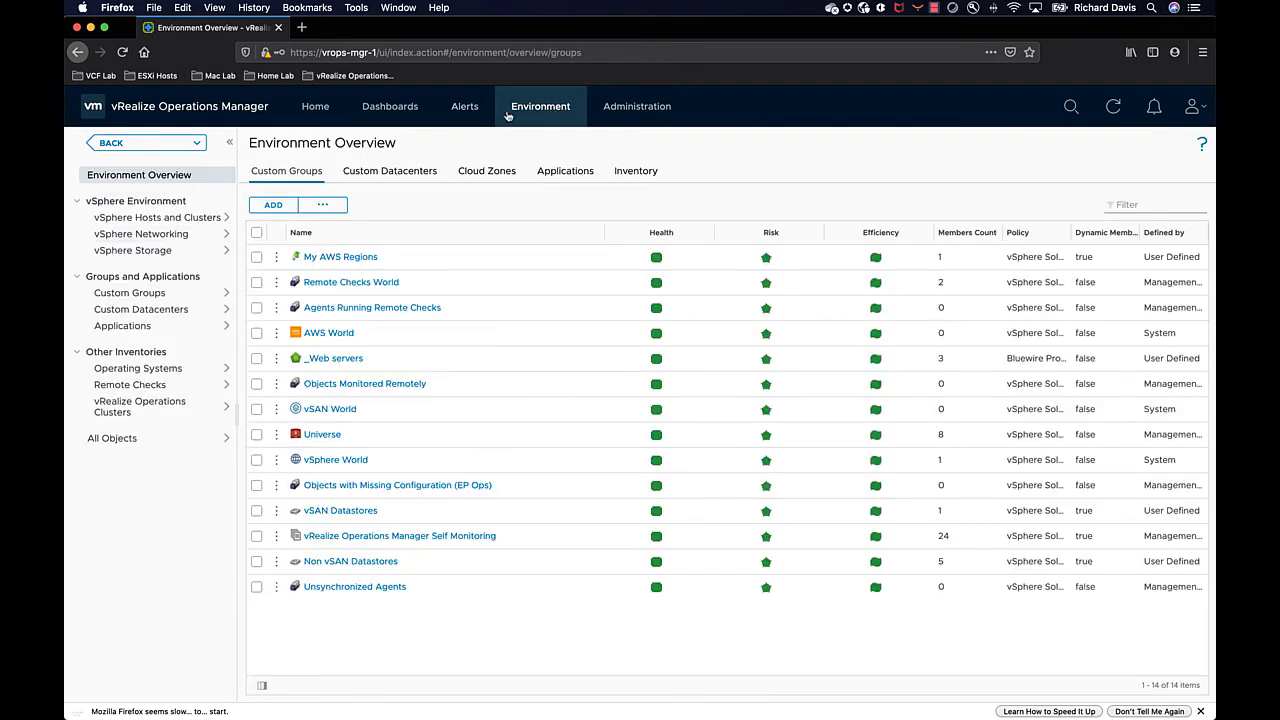
{"action": "left_click", "coordinate": [174, 224]}
{"action": "left_click", "coordinate": [78, 194]}
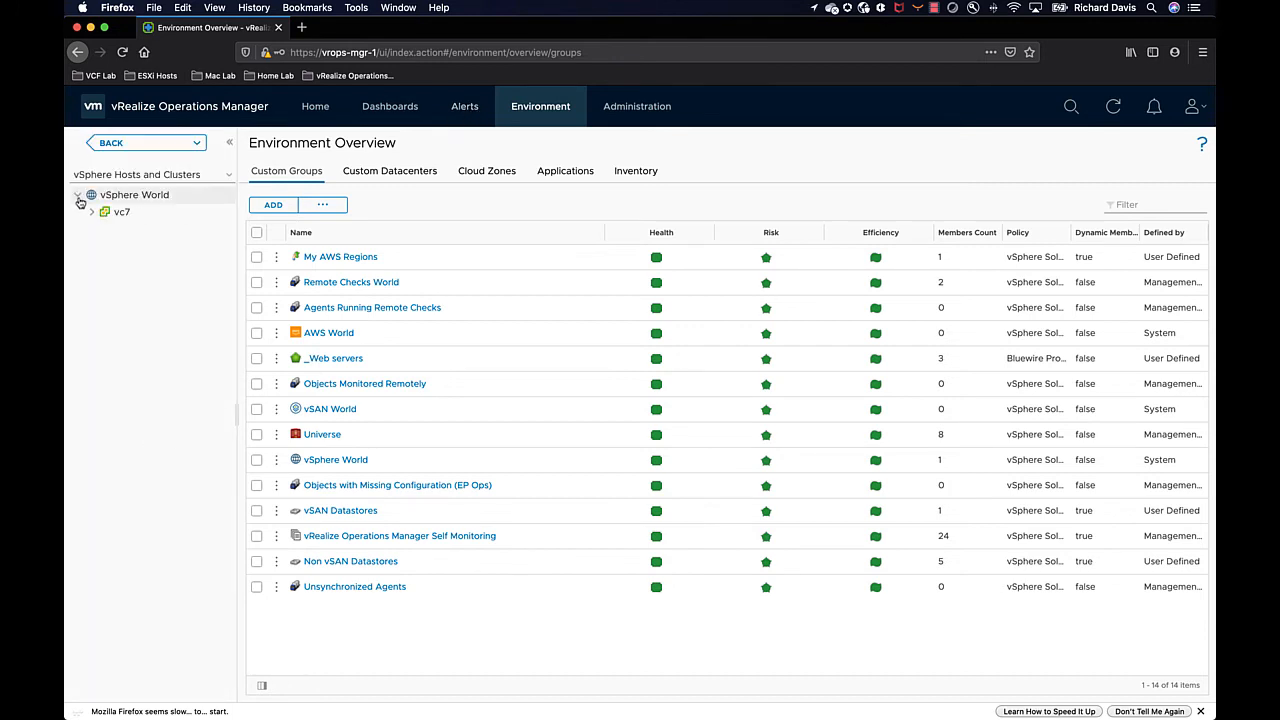
{"action": "left_click", "coordinate": [88, 216]}
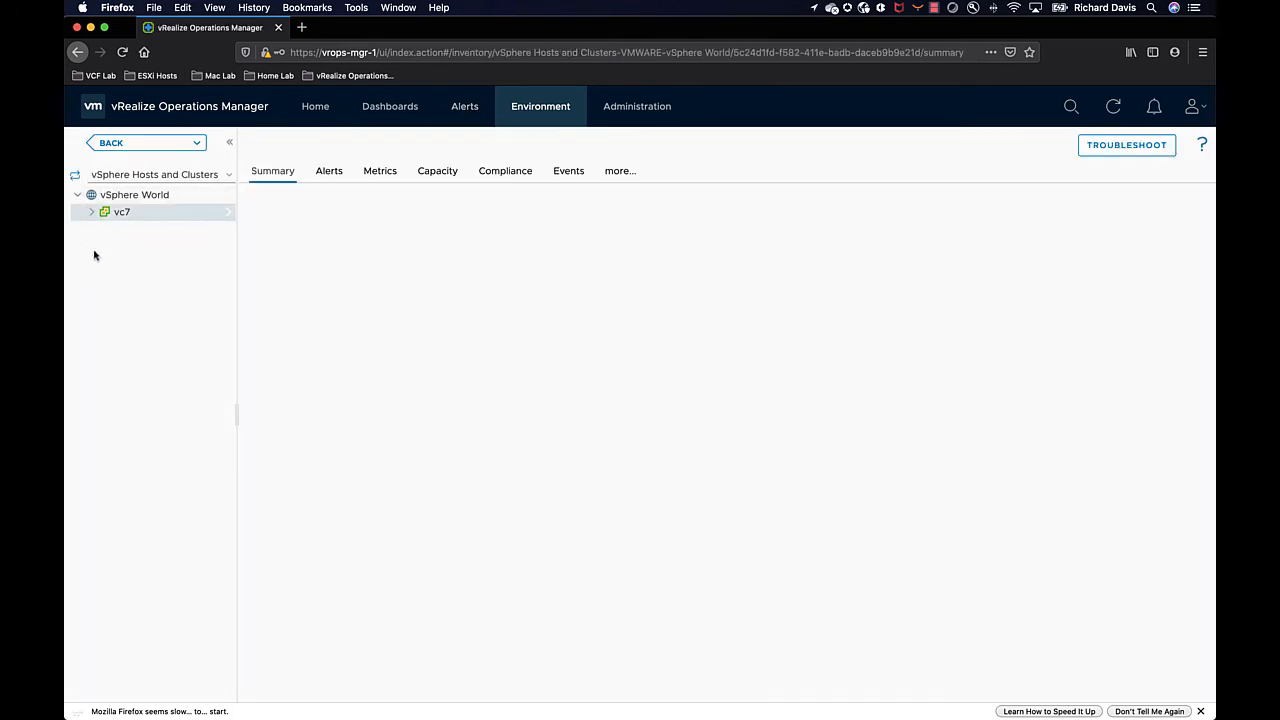
{"action": "left_click", "coordinate": [91, 213]}
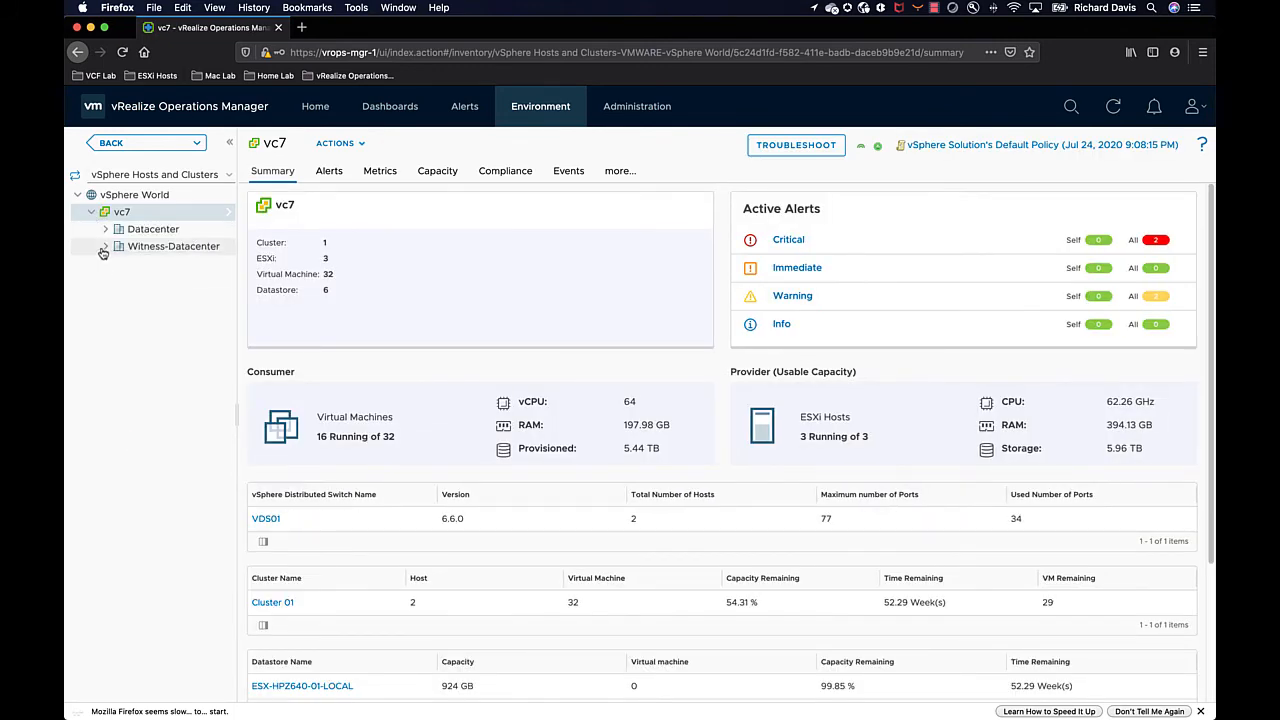
{"action": "left_click", "coordinate": [105, 229]}
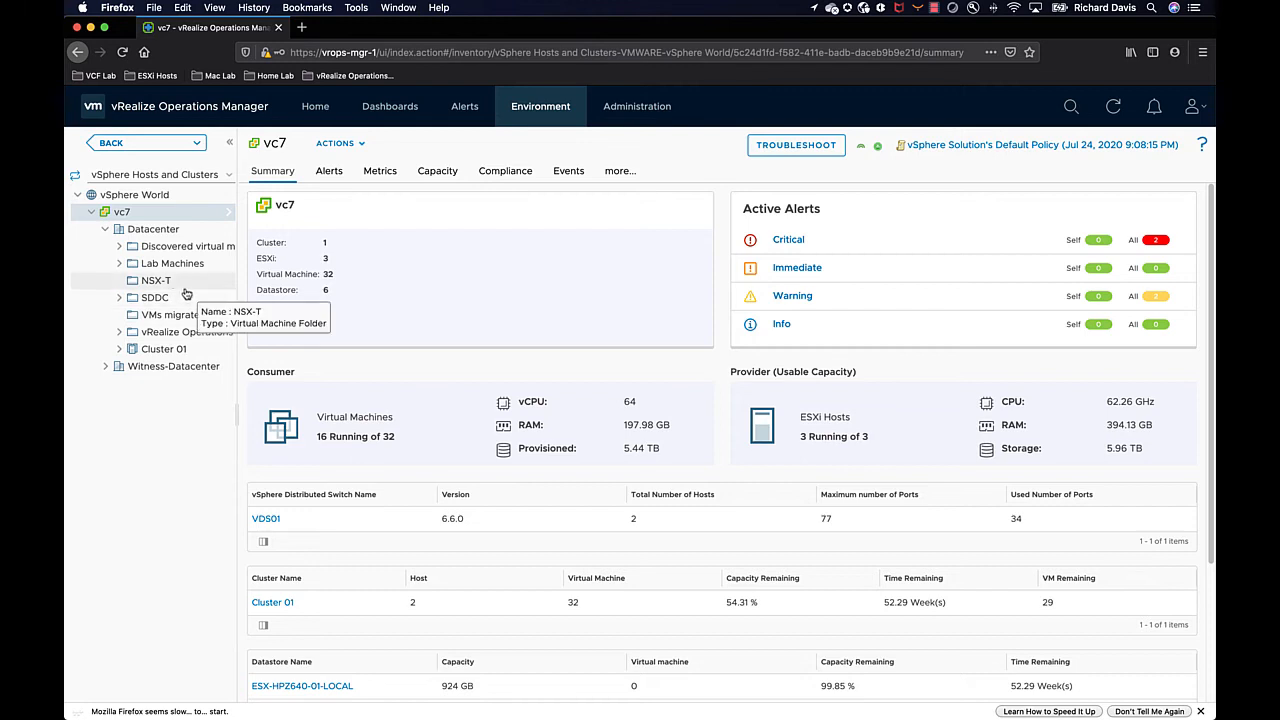
{"action": "left_click", "coordinate": [122, 266]}
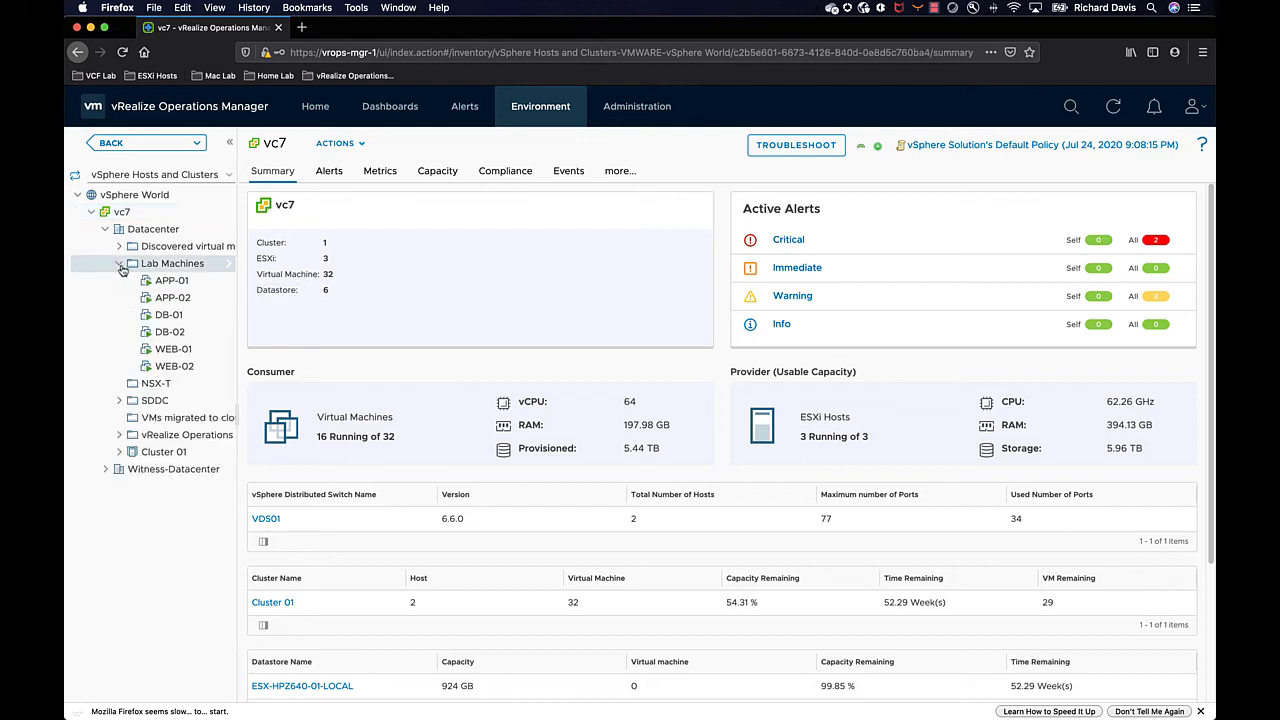
Check which policy is applied to WEB-01, WEB-02 and DB-02 in their summaries.
{"action": "left_click", "coordinate": [205, 356]}
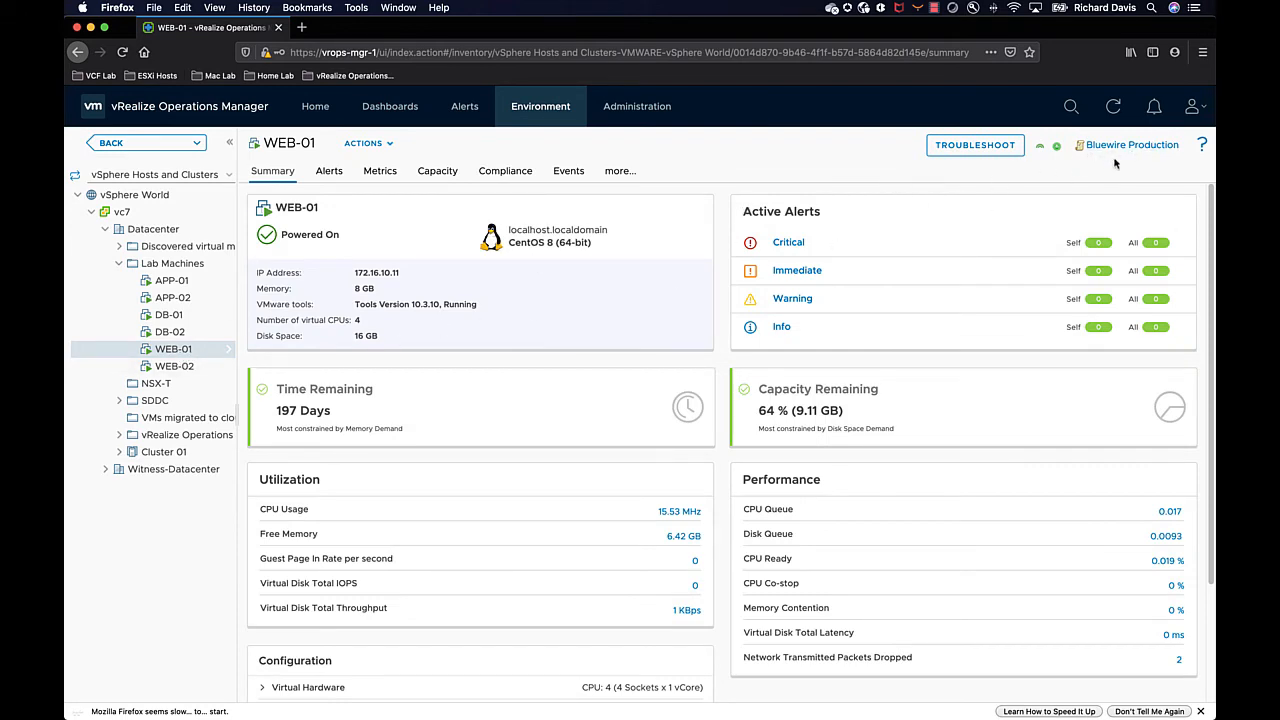
{"action": "left_click", "coordinate": [197, 370]}
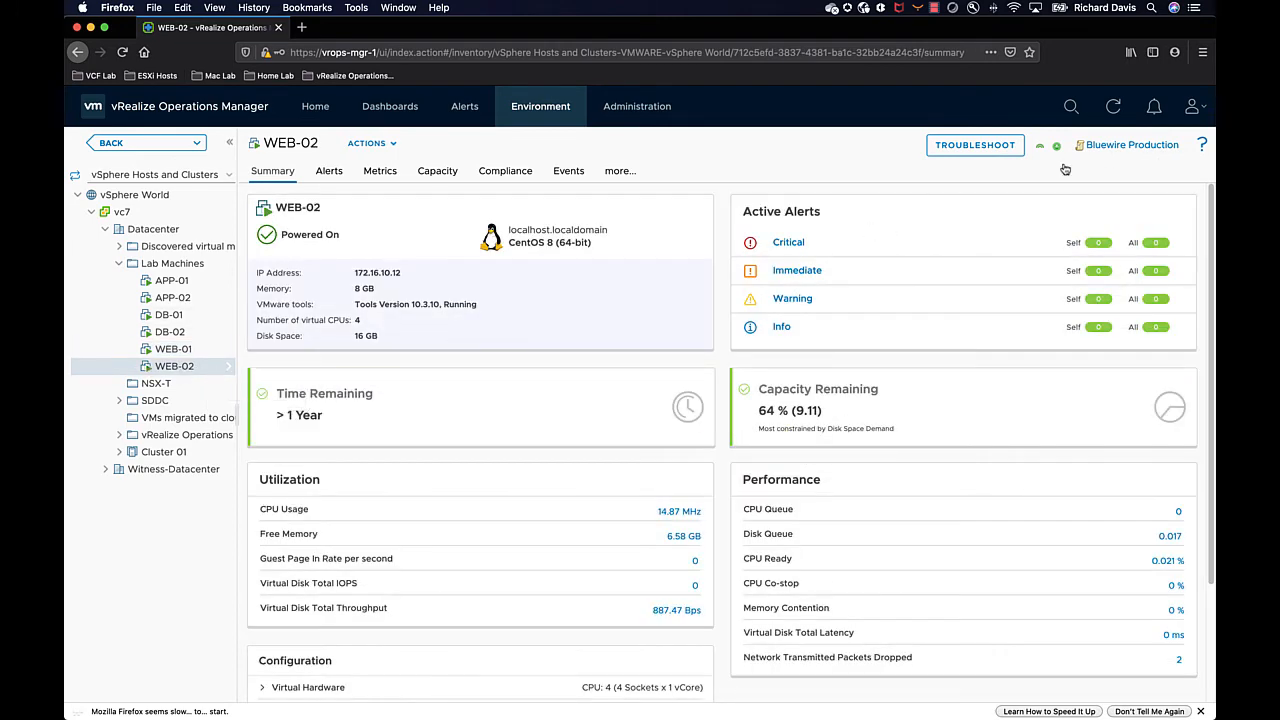
{"action": "left_click", "coordinate": [211, 336]}
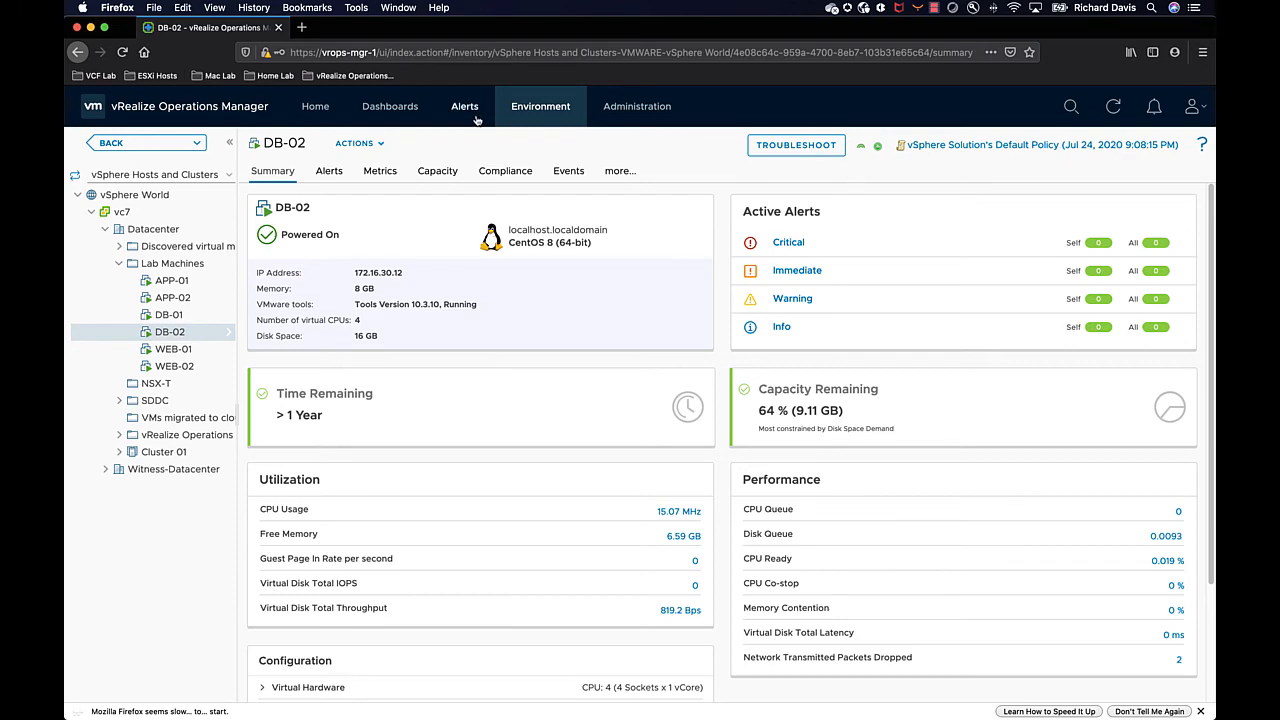
Open the summary of the _Web servers custom group under Bluewire Test Machines to check its applied policy.
{"action": "left_click", "coordinate": [625, 111]}
{"action": "left_click", "coordinate": [558, 108]}
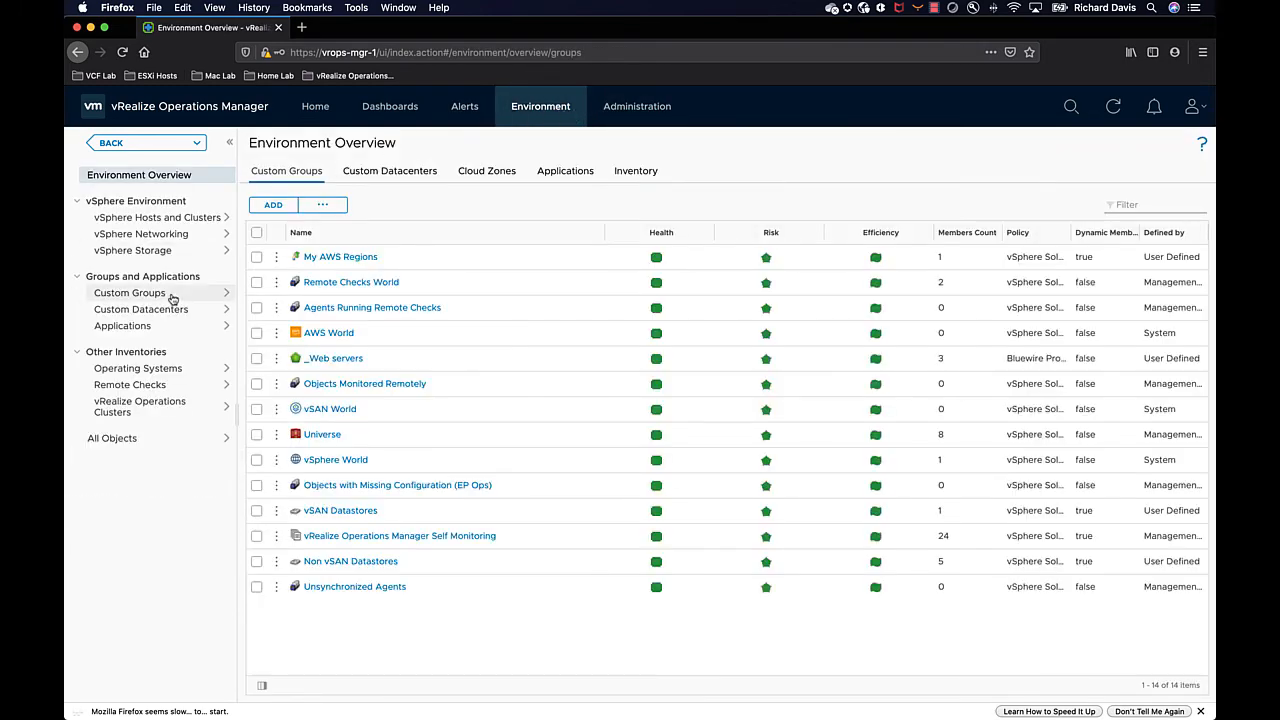
{"action": "left_click", "coordinate": [130, 293]}
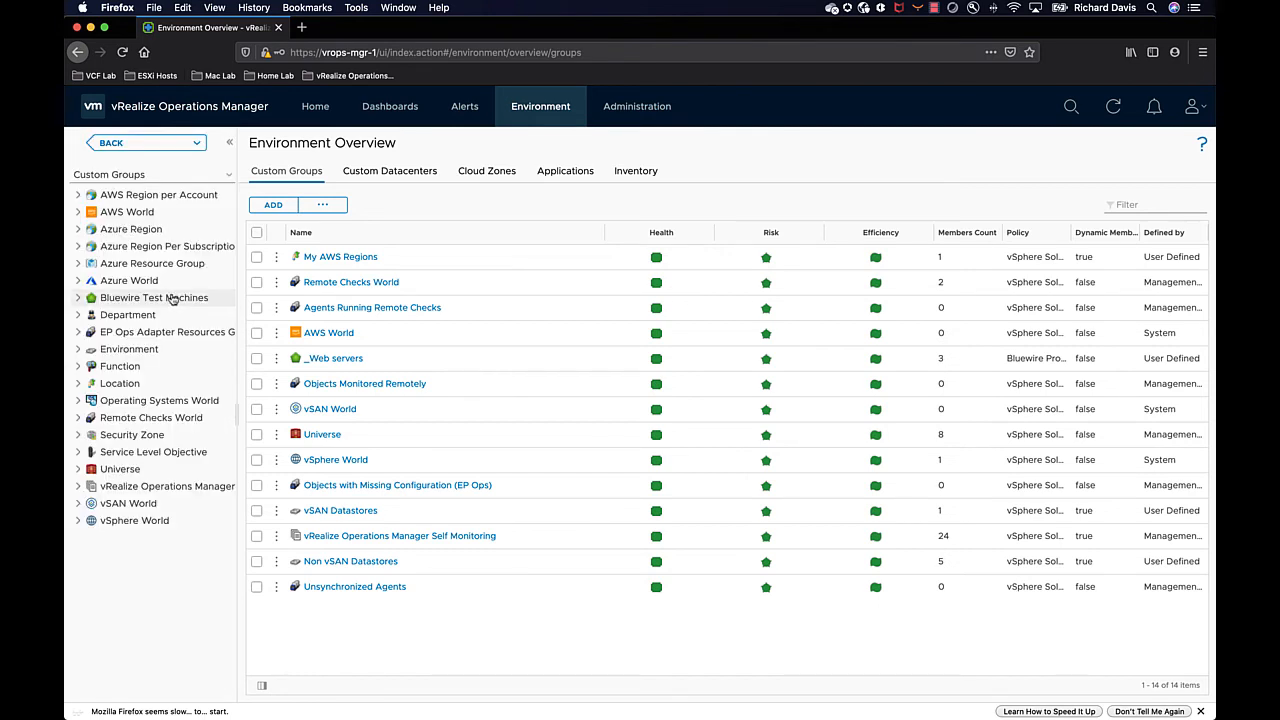
{"action": "left_click", "coordinate": [78, 300]}
{"action": "left_click", "coordinate": [148, 315]}
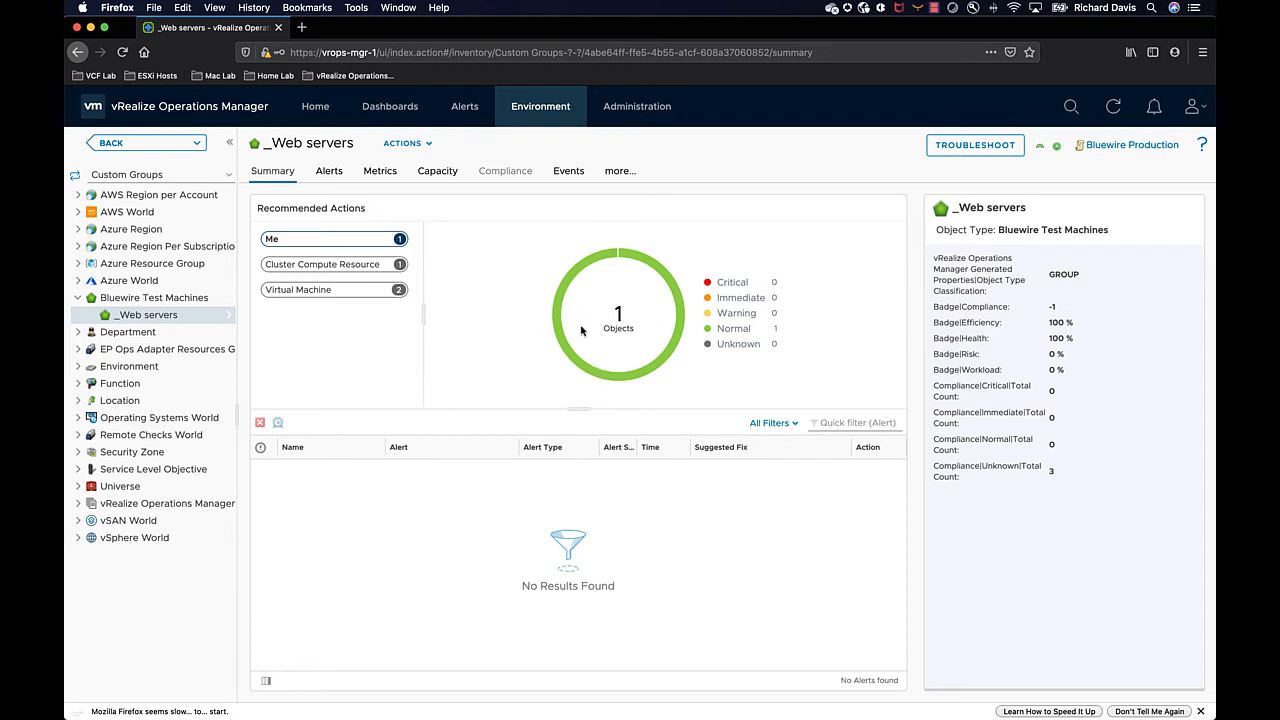
Review the active policies' assigned groups and affected objects, and show the details of vSphere Solution's Default Policy.
{"action": "left_click", "coordinate": [621, 110]}
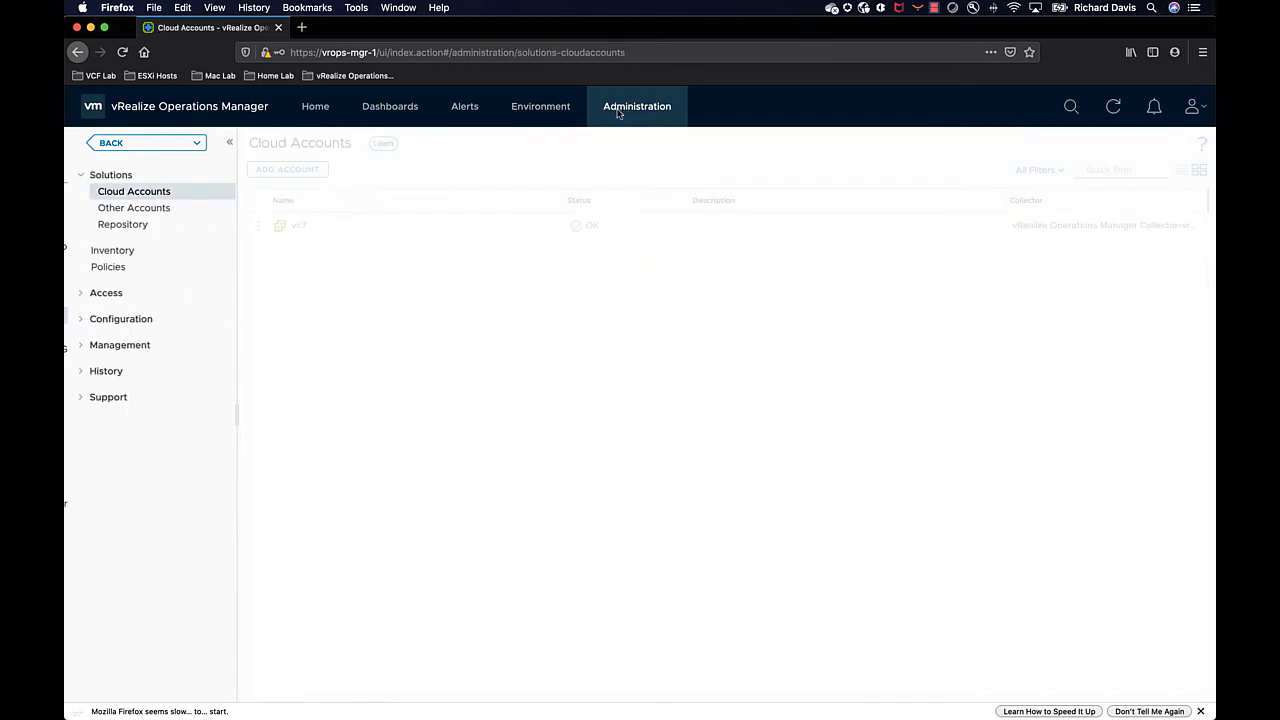
{"action": "left_click", "coordinate": [121, 268]}
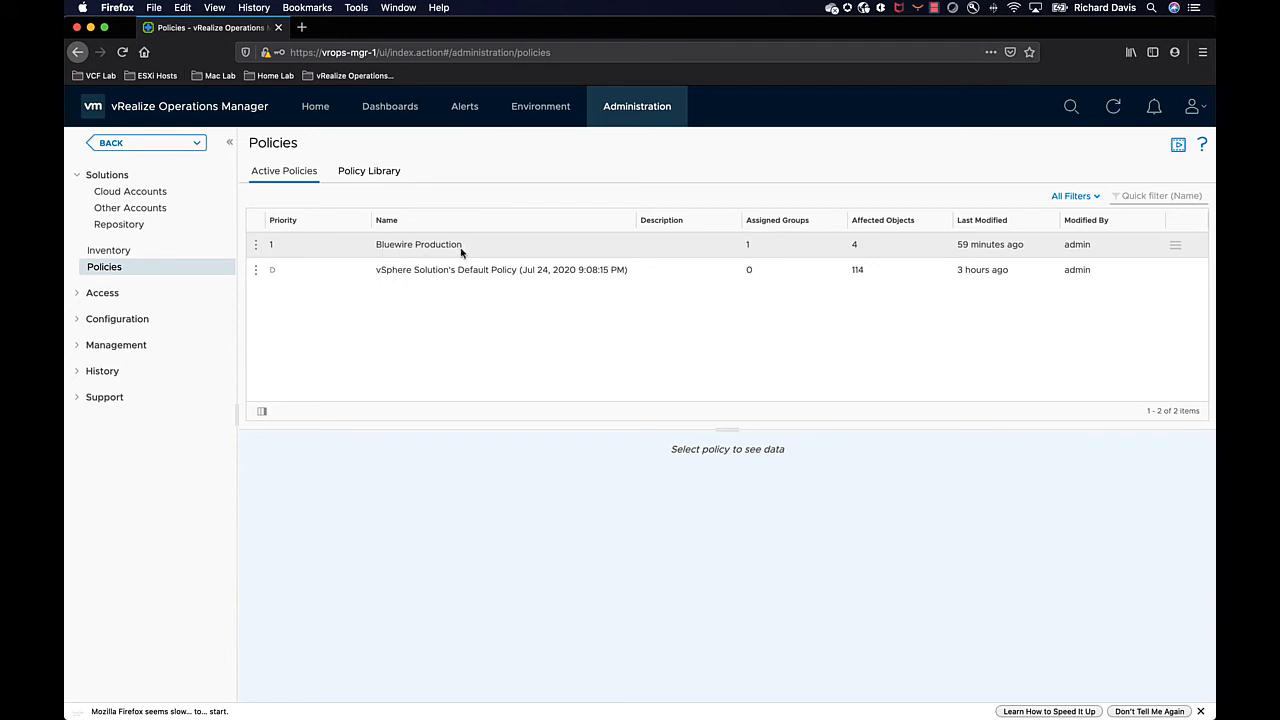
{"action": "left_click", "coordinate": [393, 274]}
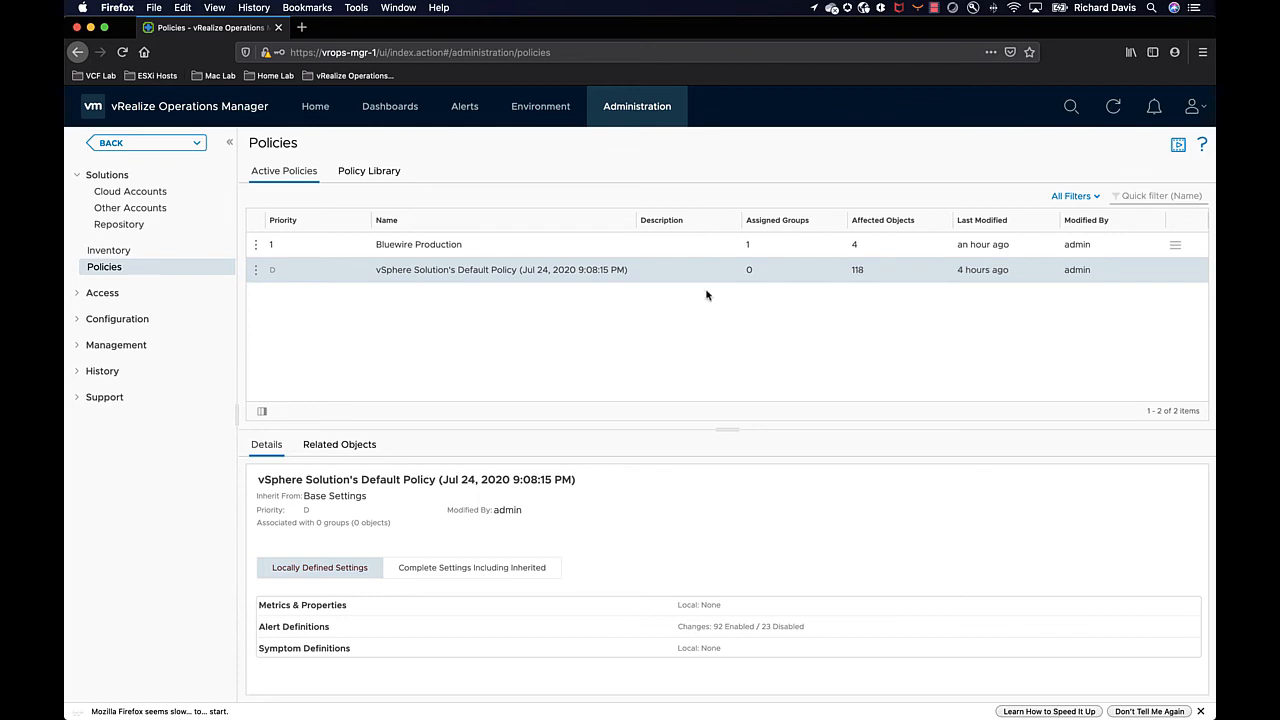
Start a custom group named "_Bluewire Test machines" with type Bluewire Test Machines, vSphere Solution's Default Policy, and membership kept up to date.
{"action": "left_click", "coordinate": [537, 110]}
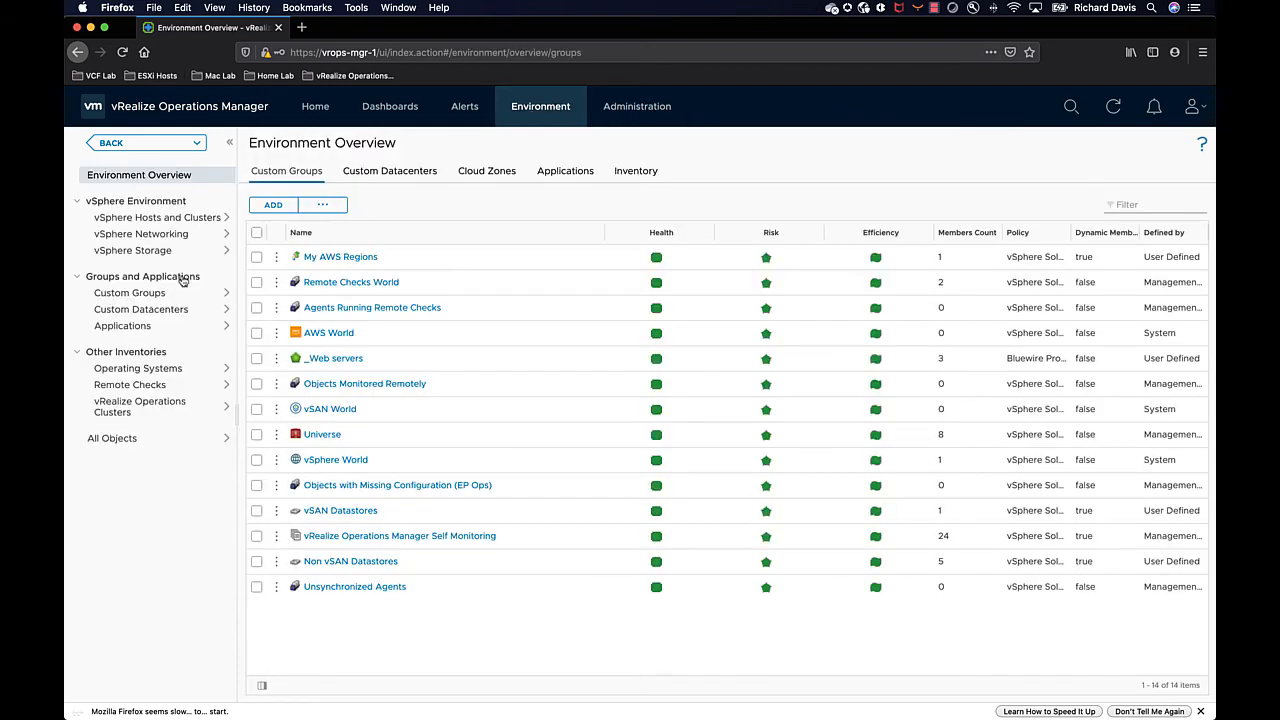
{"action": "left_click", "coordinate": [273, 204]}
{"action": "left_click", "coordinate": [398, 183]}
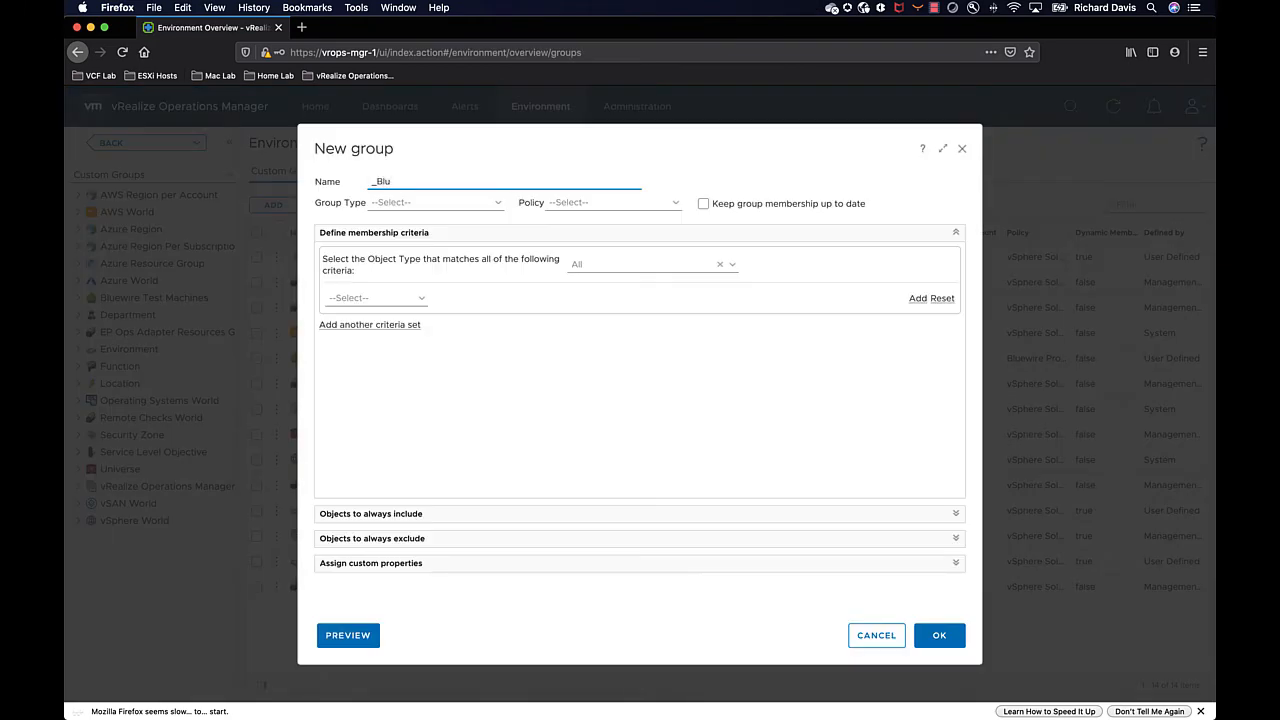
{"action": "type", "text": "_Bluewire Test machines"}
{"action": "left_click", "coordinate": [491, 205]}
{"action": "left_click", "coordinate": [480, 218]}
{"action": "left_click", "coordinate": [670, 206]}
{"action": "scroll", "coordinate": [694, 330], "scroll_direction": "down", "scroll_amount": 5}
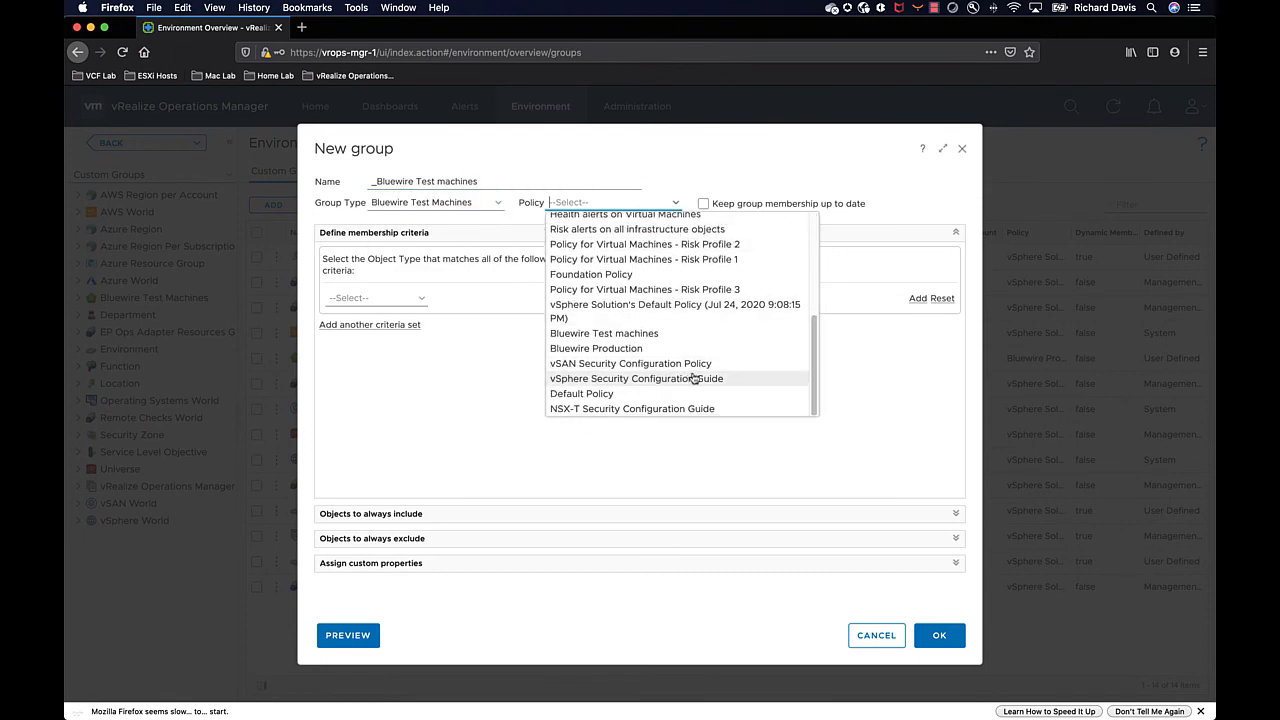
{"action": "left_click", "coordinate": [697, 314]}
{"action": "left_click", "coordinate": [704, 204]}
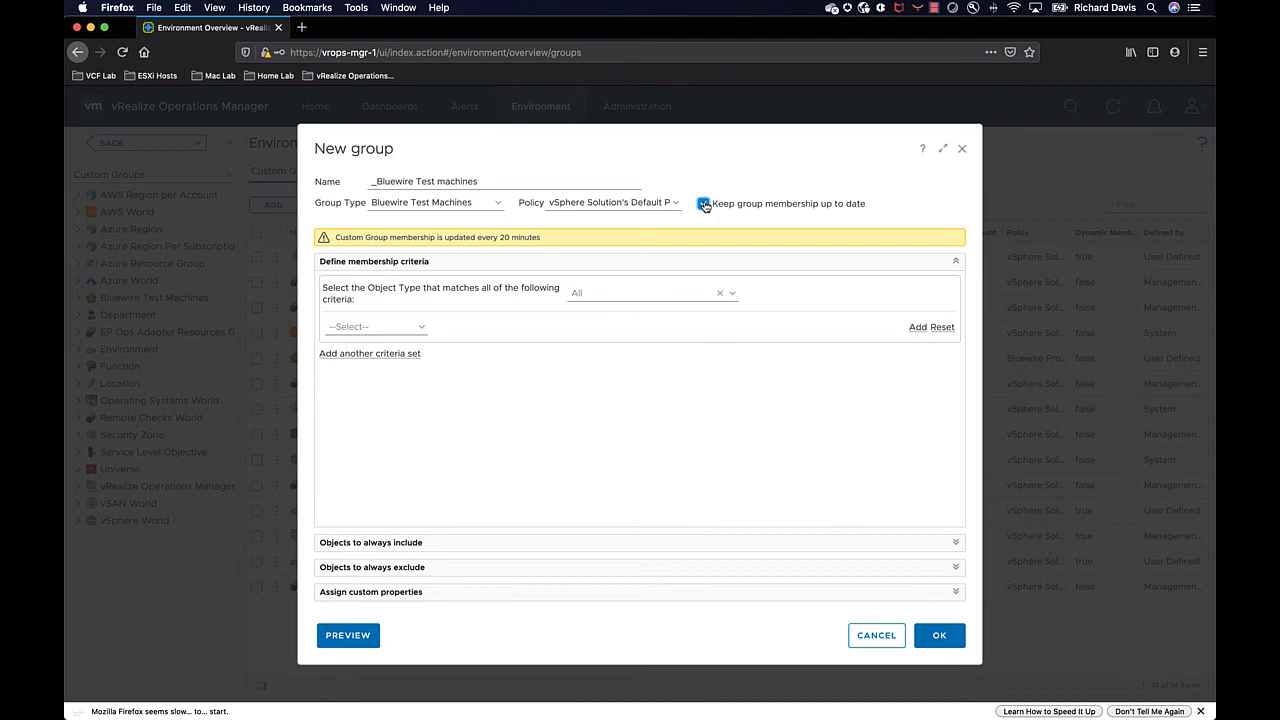
Define the group's membership criterion as object name contains "testbox", preview the members, and create the group.
{"action": "left_click", "coordinate": [397, 326]}
{"action": "left_click", "coordinate": [400, 390]}
{"action": "left_click", "coordinate": [485, 326]}
{"action": "left_click", "coordinate": [480, 378]}
{"action": "left_click", "coordinate": [592, 326]}
{"action": "type", "text": "testbox"}
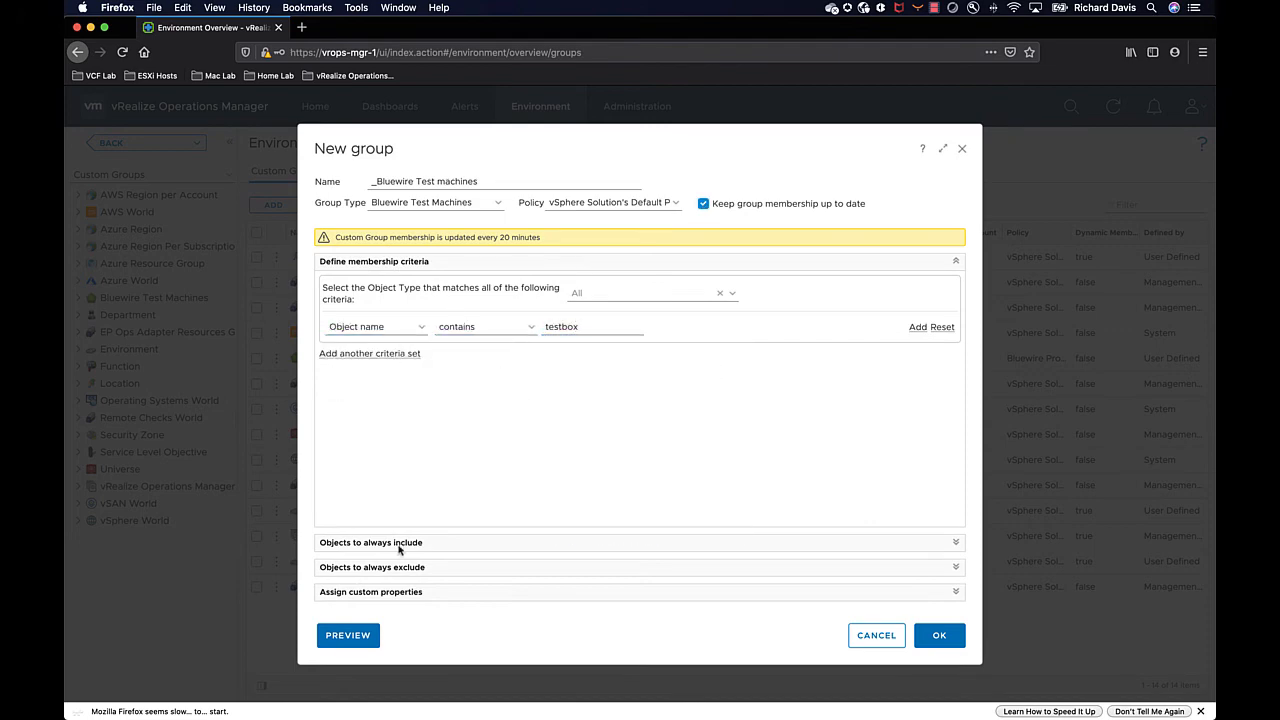
{"action": "left_click", "coordinate": [372, 632]}
{"action": "left_click", "coordinate": [768, 570]}
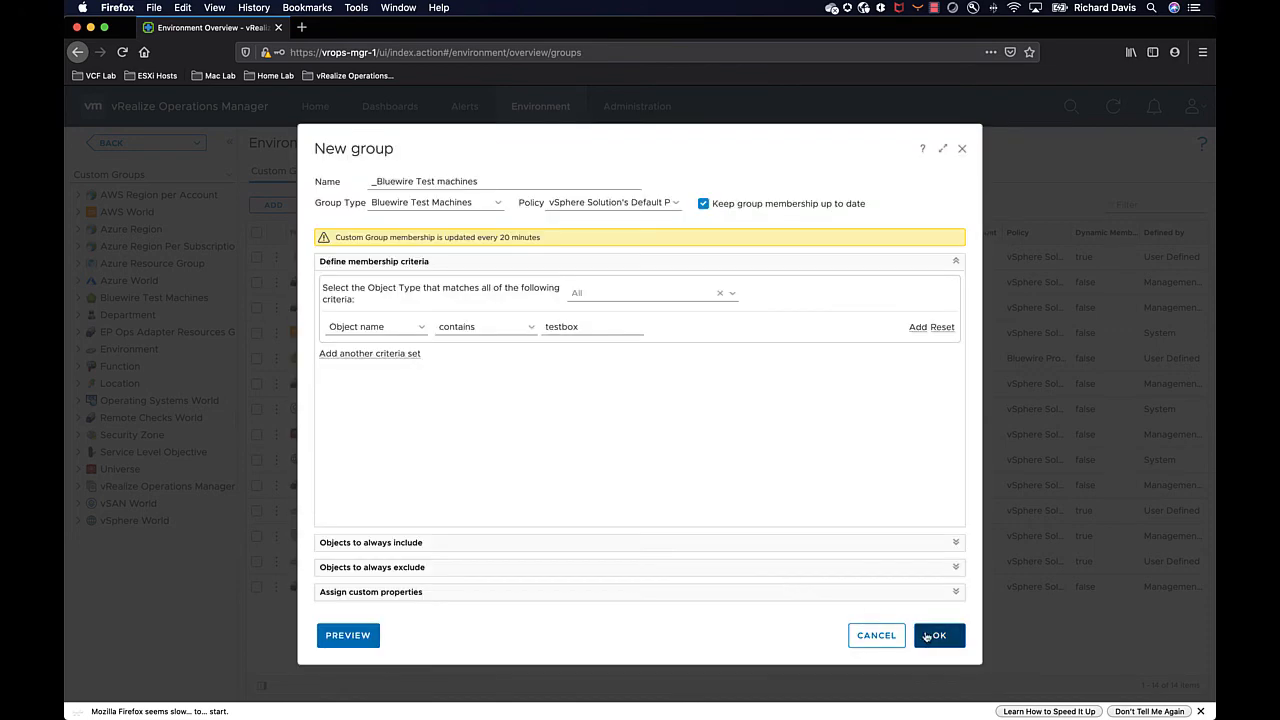
{"action": "left_click", "coordinate": [937, 636]}
Start a new monitoring policy named "Bluewire test machines" in the policy library, based on vSphere Solution's Default Policy.
{"action": "left_click", "coordinate": [645, 110]}
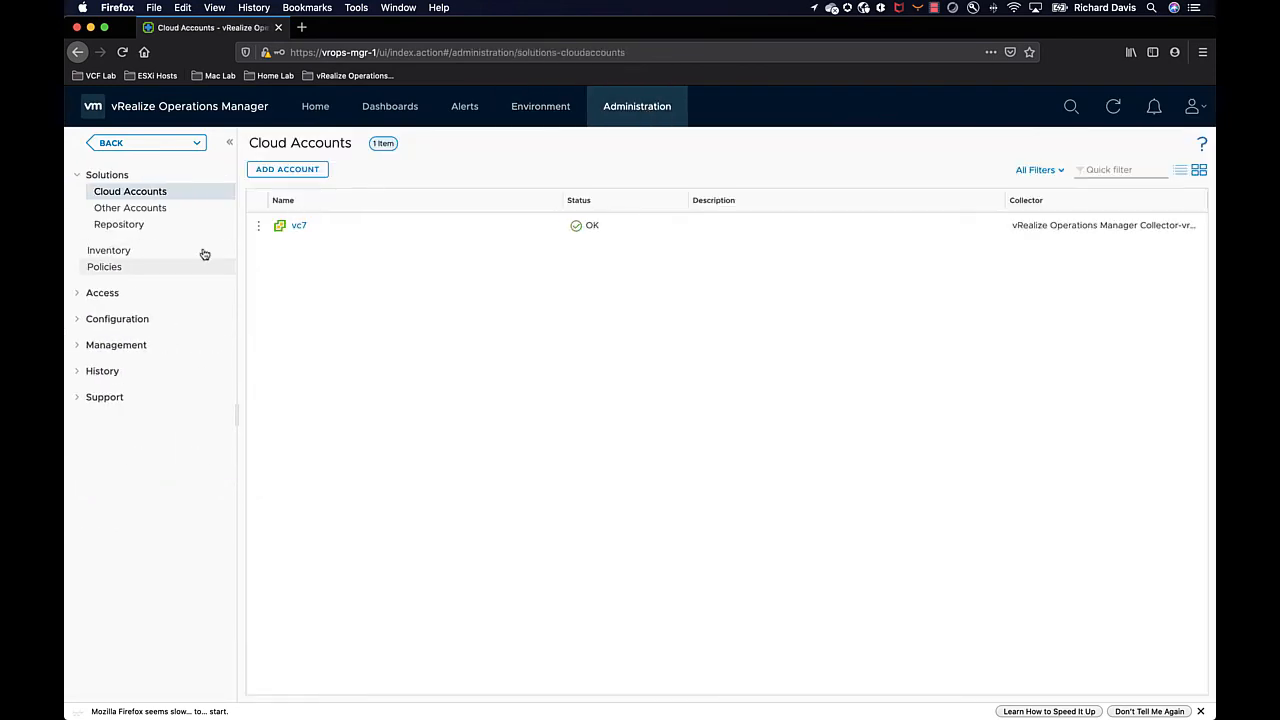
{"action": "left_click", "coordinate": [137, 268]}
{"action": "left_click", "coordinate": [369, 171]}
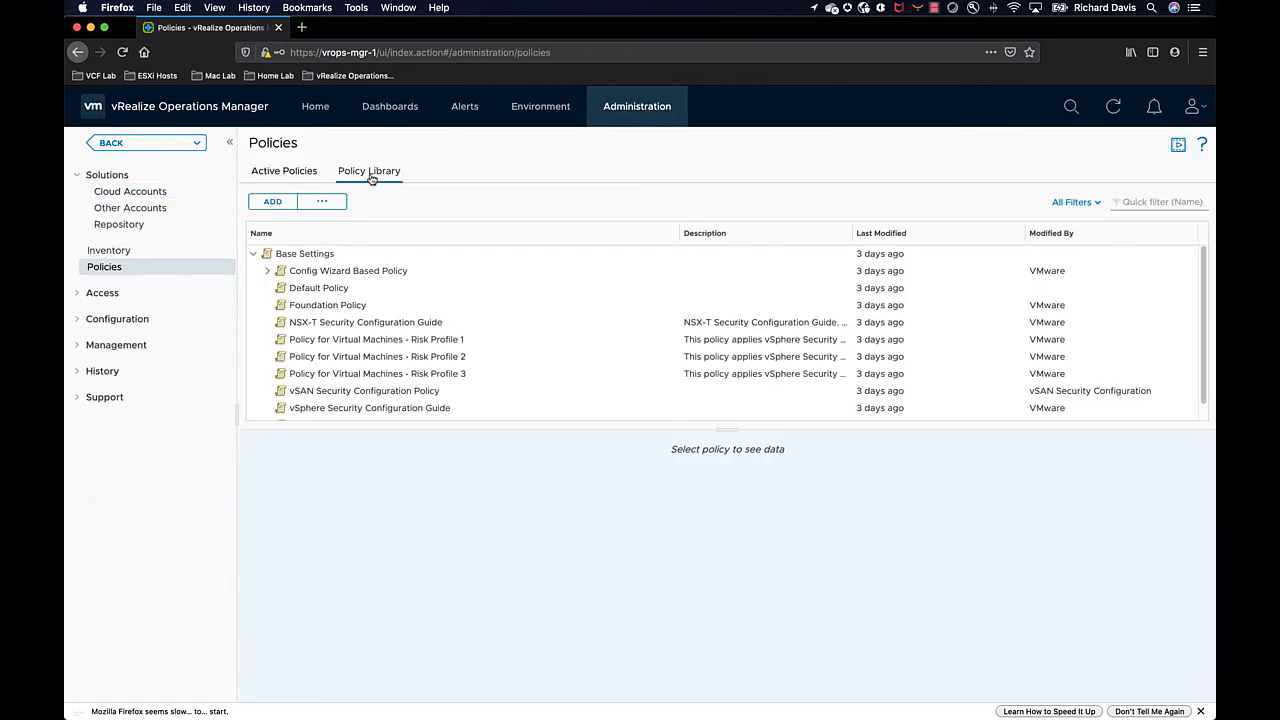
{"action": "left_click", "coordinate": [272, 203]}
{"action": "left_click", "coordinate": [252, 187]}
{"action": "type", "text": "Bluewire test machines"}
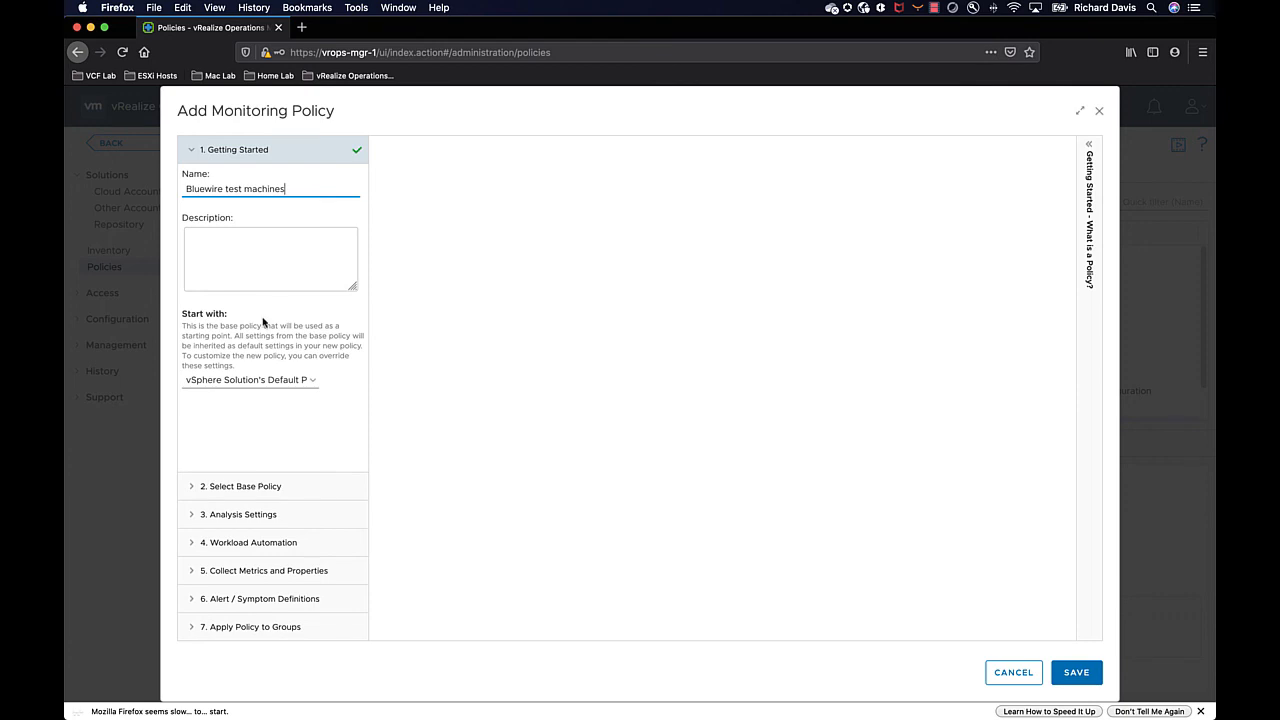
Override the Cluster Compute Resource analysis settings, raising the Workload score thresholds and lowering the Time Remaining score thresholds.
{"action": "left_click", "coordinate": [266, 487]}
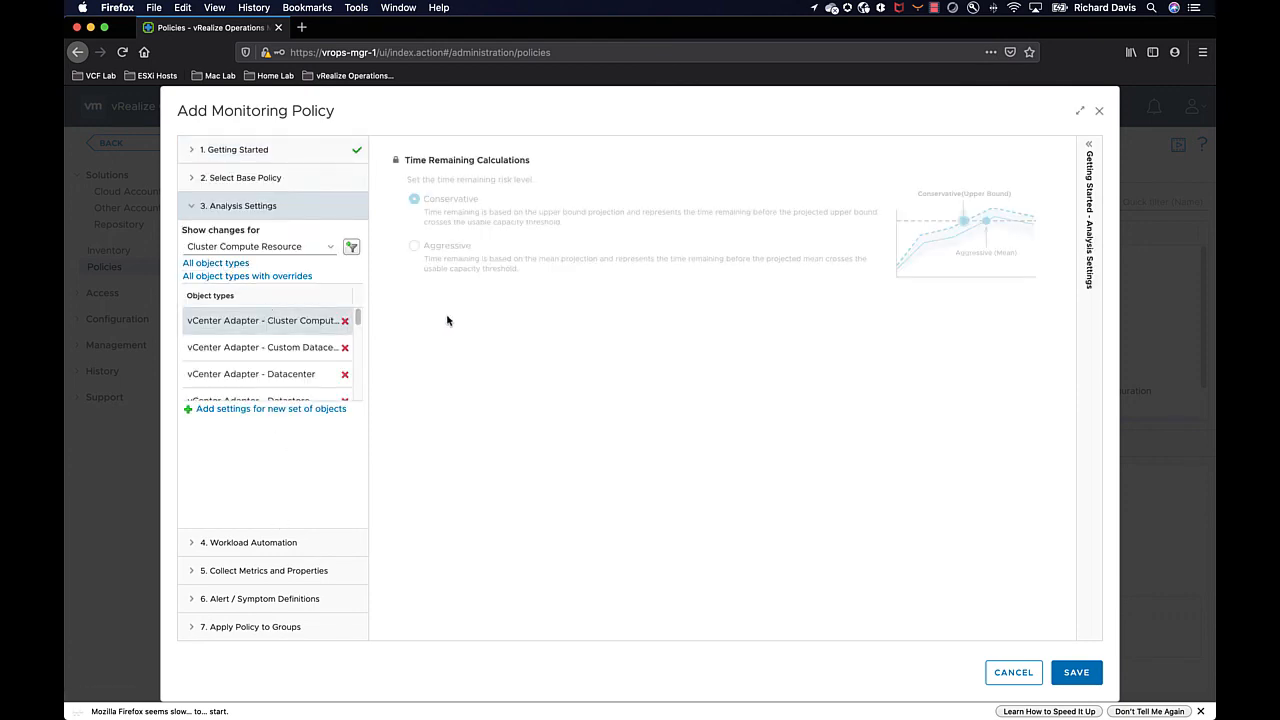
{"action": "left_click", "coordinate": [1041, 330]}
{"action": "mouse_move", "coordinate": [880, 332]}
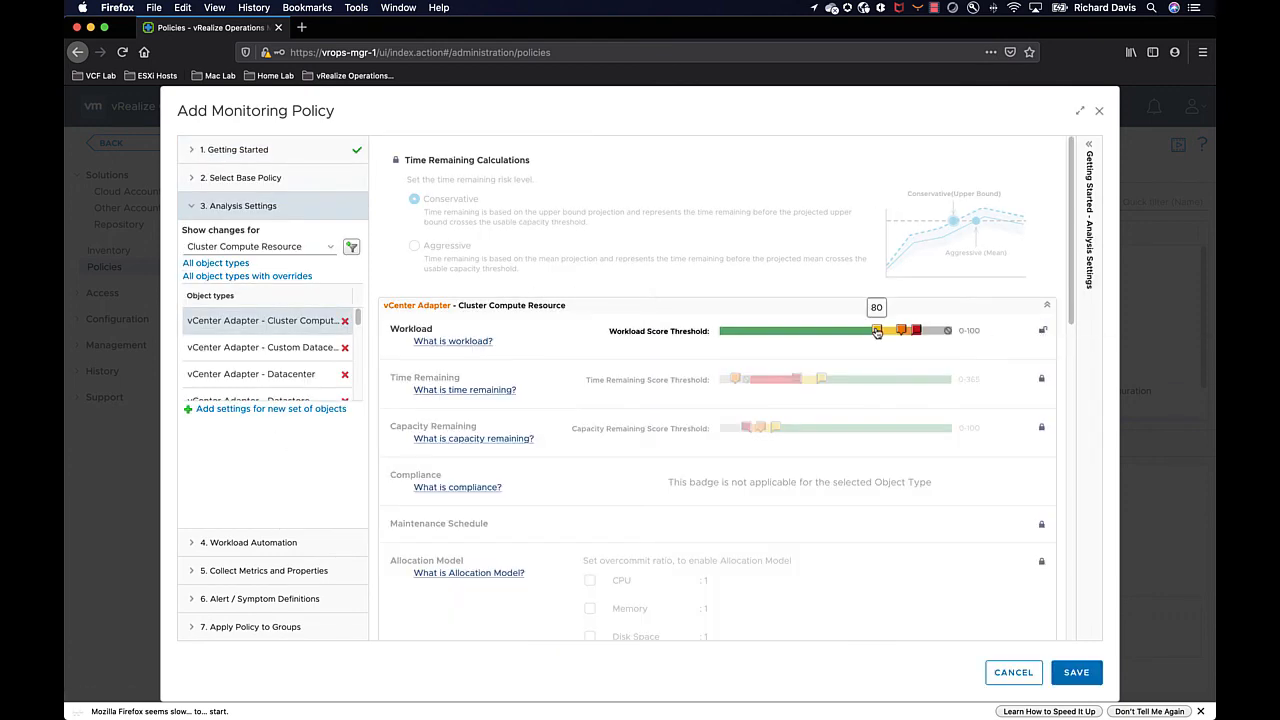
{"action": "left_click_drag", "start_coordinate": [880, 332], "coordinate": [897, 334]}
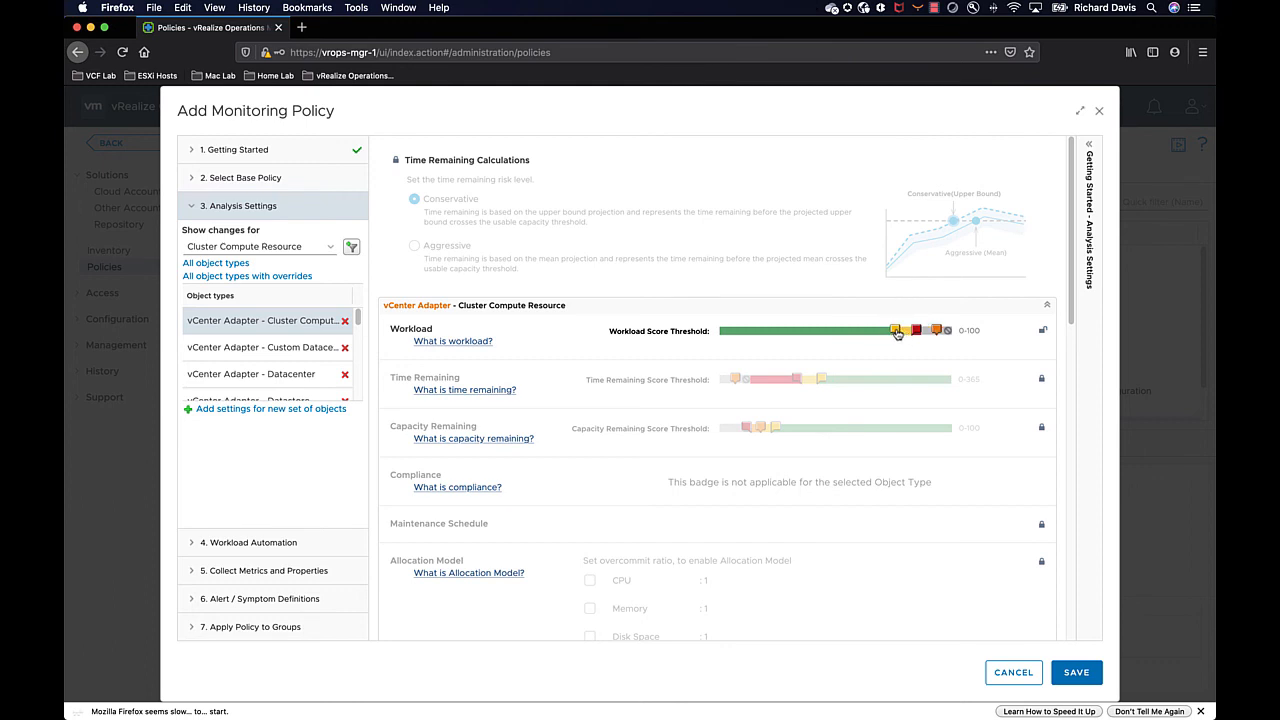
{"action": "left_click", "coordinate": [1042, 380]}
{"action": "mouse_move", "coordinate": [821, 380]}
{"action": "left_mouse_down"}
{"action": "mouse_move", "coordinate": [778, 382]}
{"action": "mouse_move", "coordinate": [822, 382]}
{"action": "mouse_move", "coordinate": [800, 382]}
{"action": "left_mouse_up"}
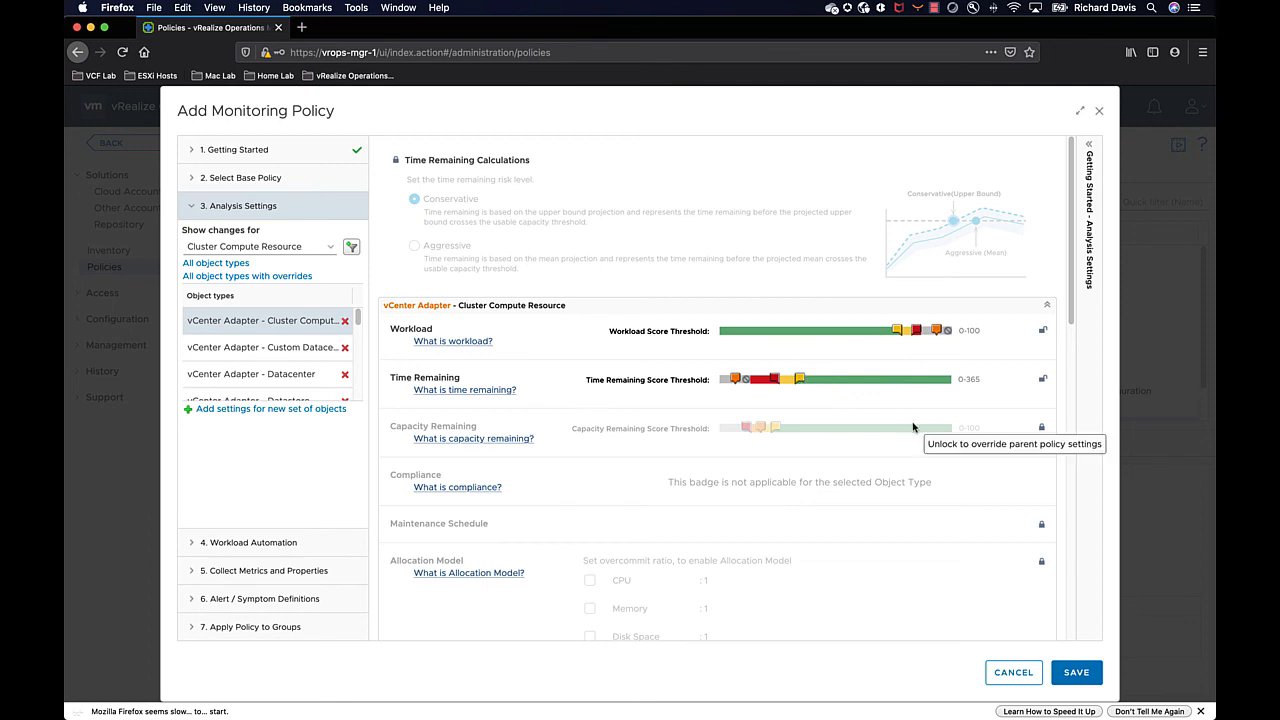
Filter the collected attributes to Virtual Machine and "cpu util", and enable the third CPU Utilization for Resources metric locally.
{"action": "left_click", "coordinate": [316, 598]}
{"action": "left_click", "coordinate": [272, 700]}
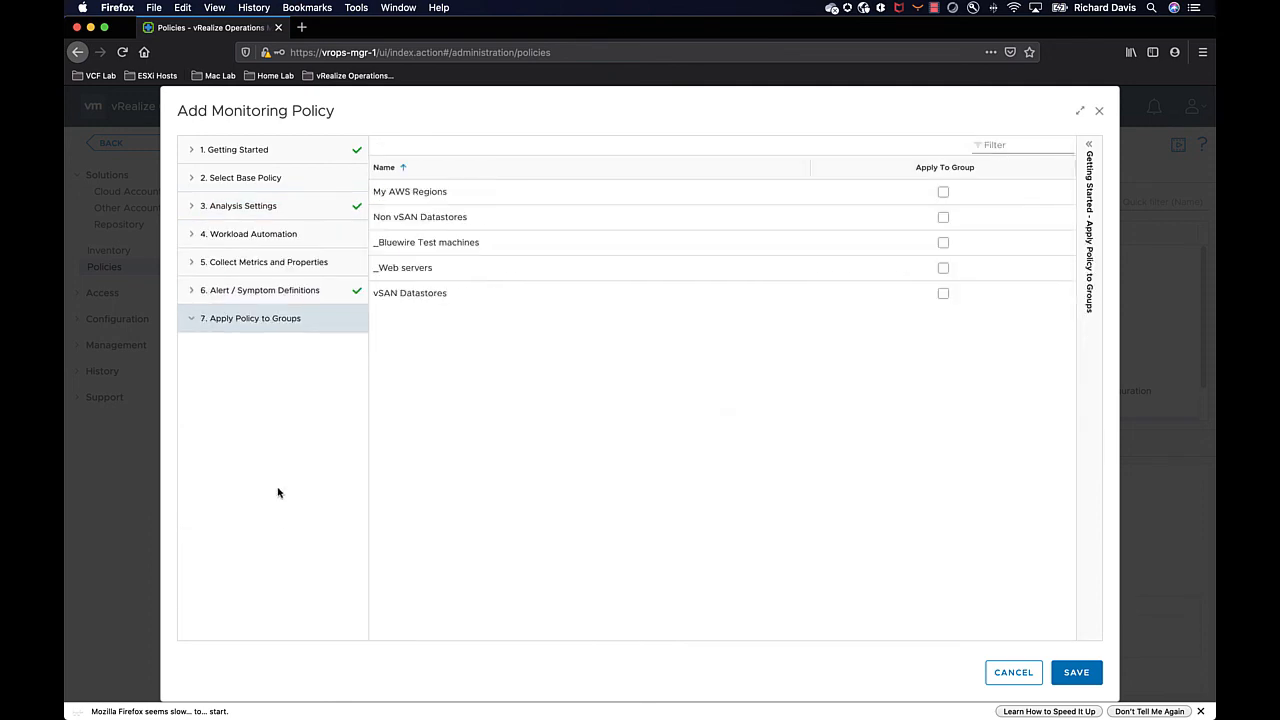
{"action": "left_click", "coordinate": [268, 262]}
{"action": "left_click", "coordinate": [800, 194]}
{"action": "type", "text": "virt"}
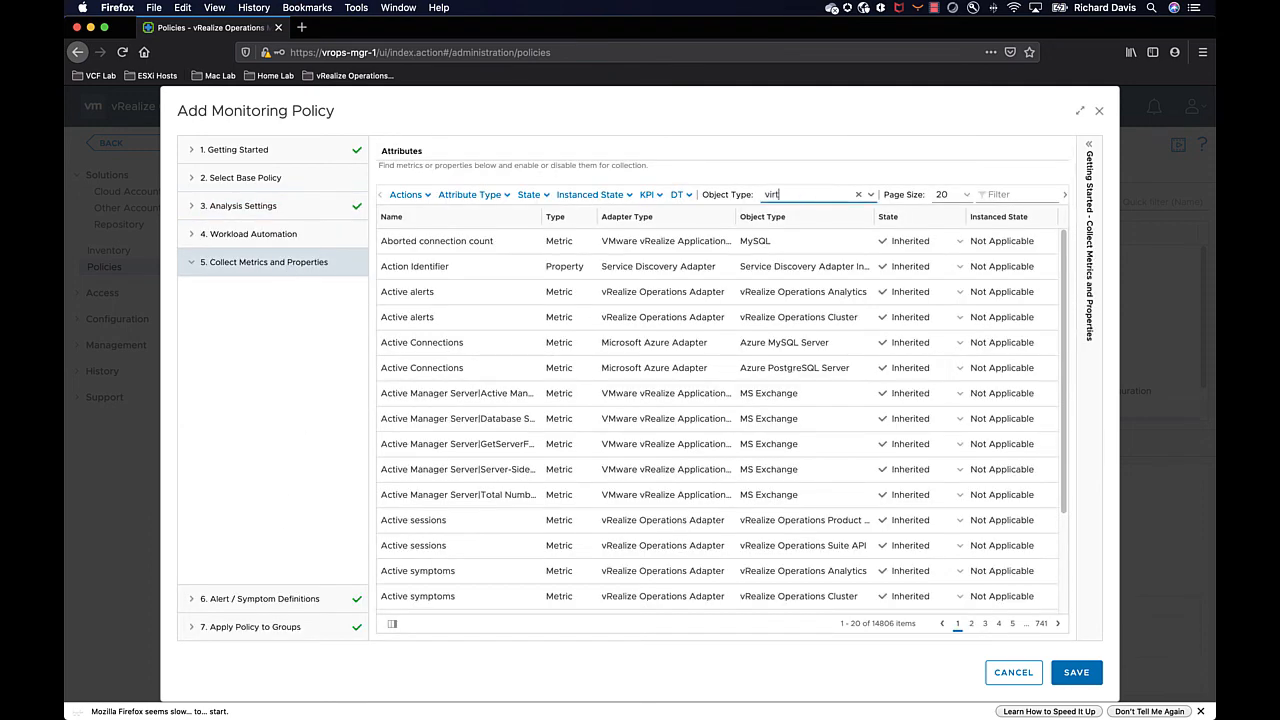
{"action": "left_click", "coordinate": [822, 297]}
{"action": "left_click", "coordinate": [1000, 194]}
{"action": "type", "text": "cpu util"}
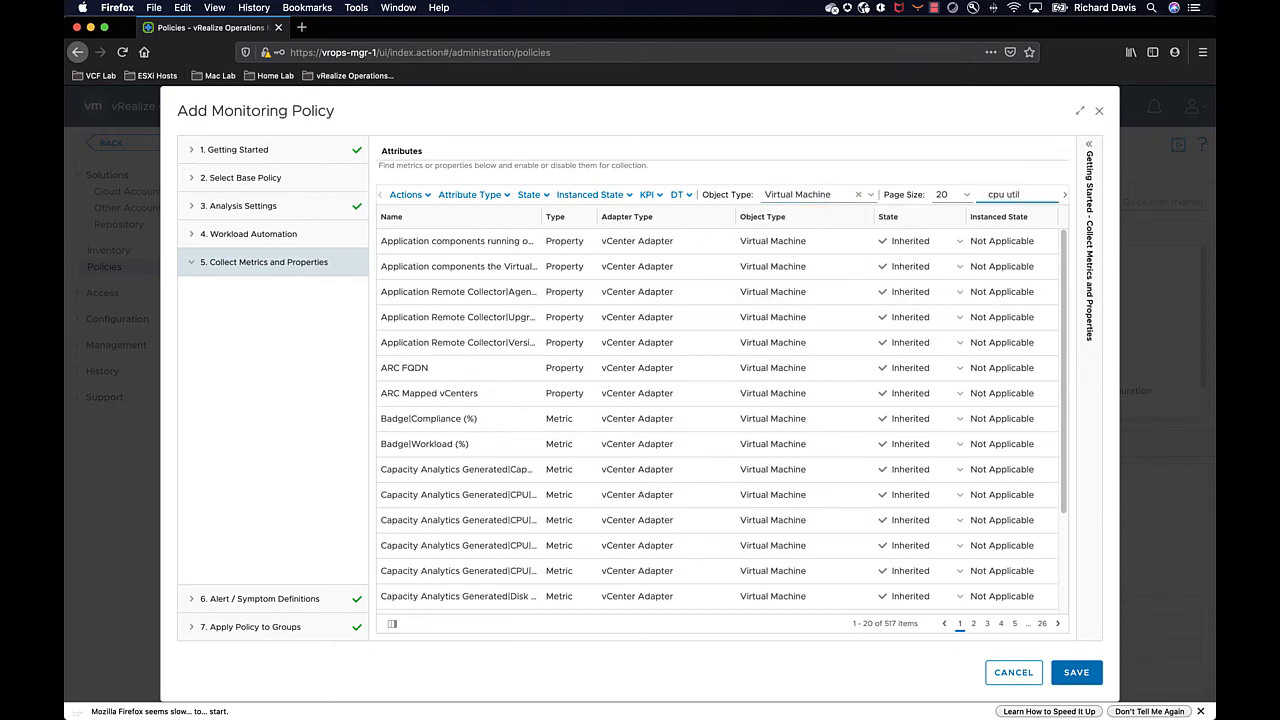
{"action": "left_click", "coordinate": [960, 293]}
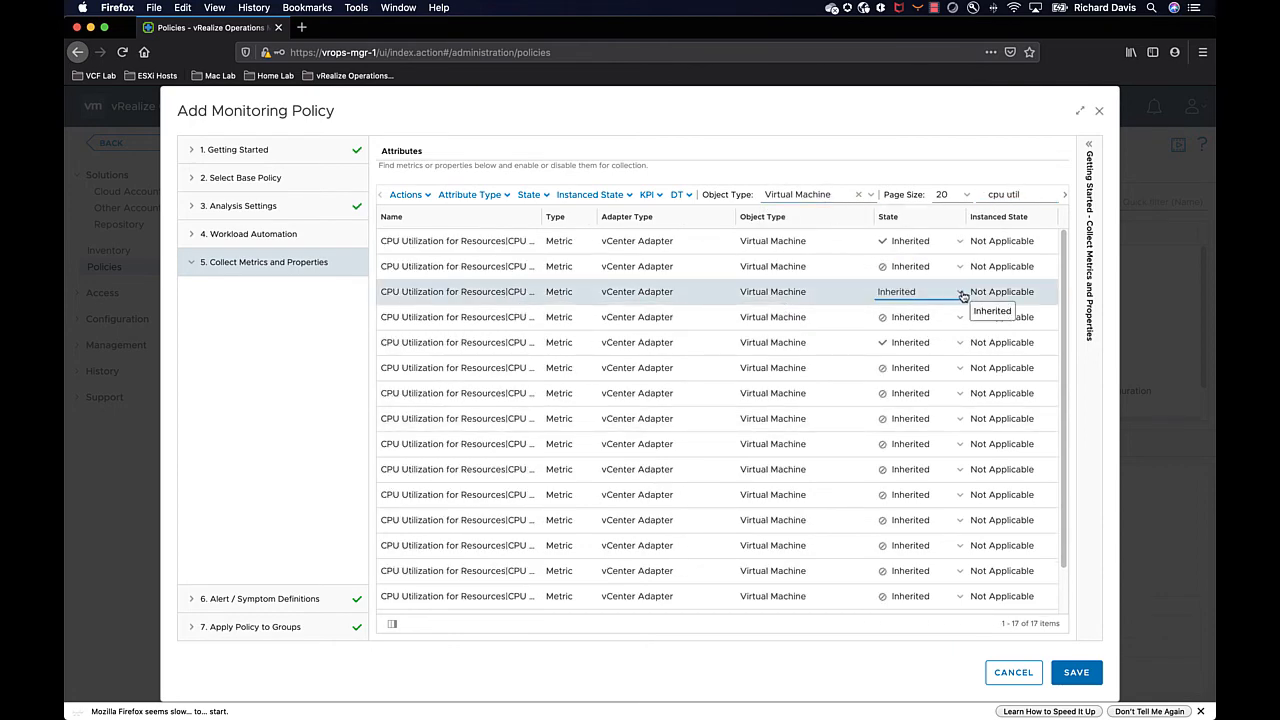
{"action": "left_click", "coordinate": [962, 294]}
{"action": "left_click", "coordinate": [905, 311]}
Filter the virtual machine attributes by "mem" and review the memory metrics on result pages 2 and 3.
{"action": "triple_click", "coordinate": [1010, 194]}
{"action": "type", "text": "mem"}
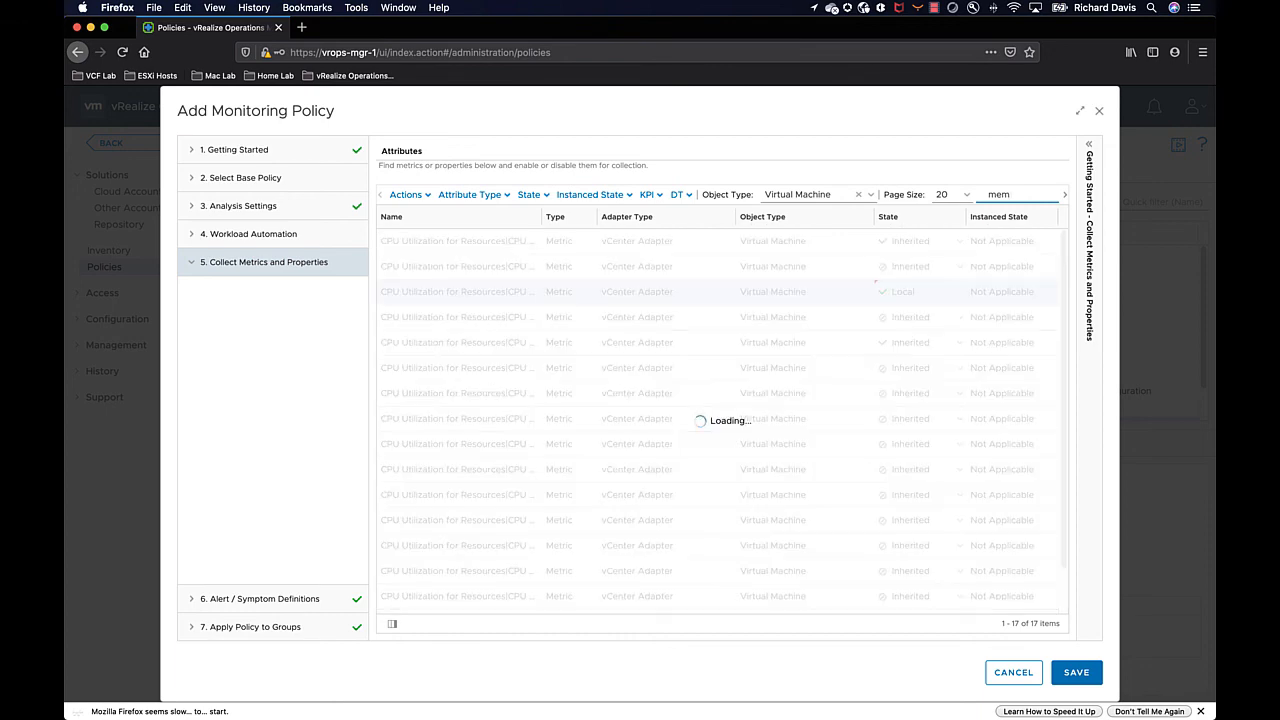
{"action": "left_click", "coordinate": [1001, 625]}
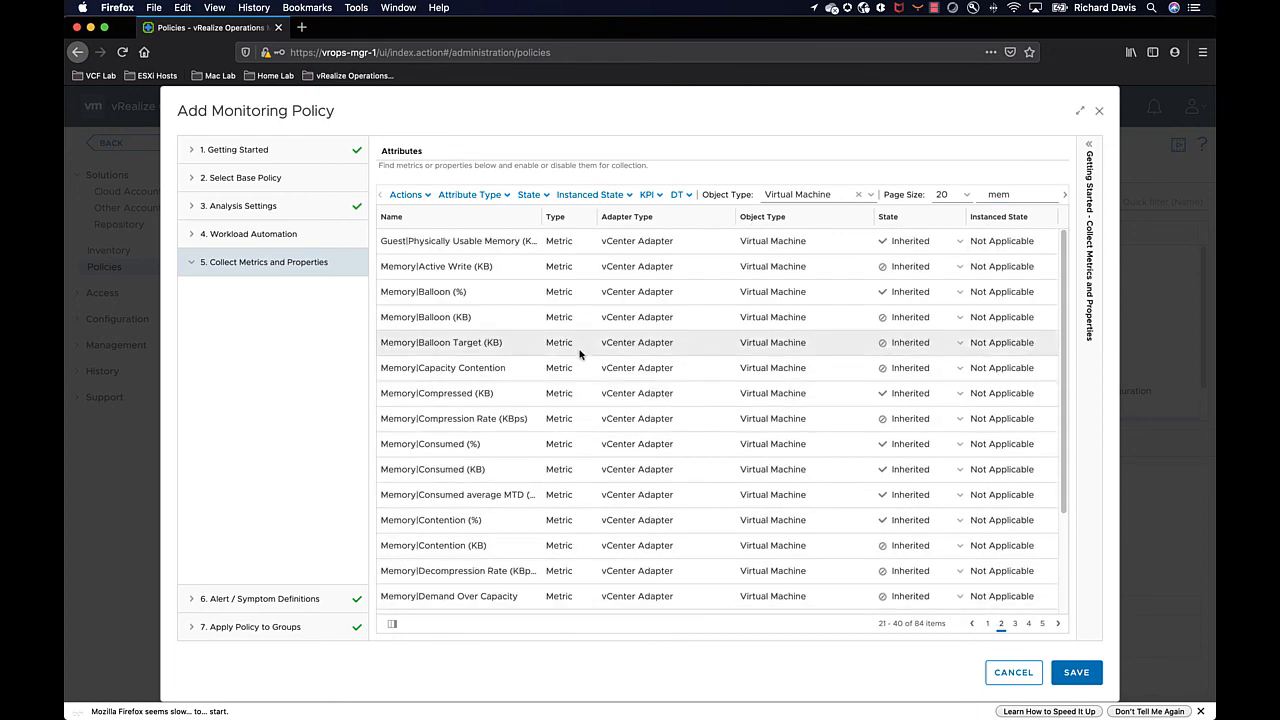
{"action": "left_click", "coordinate": [582, 444]}
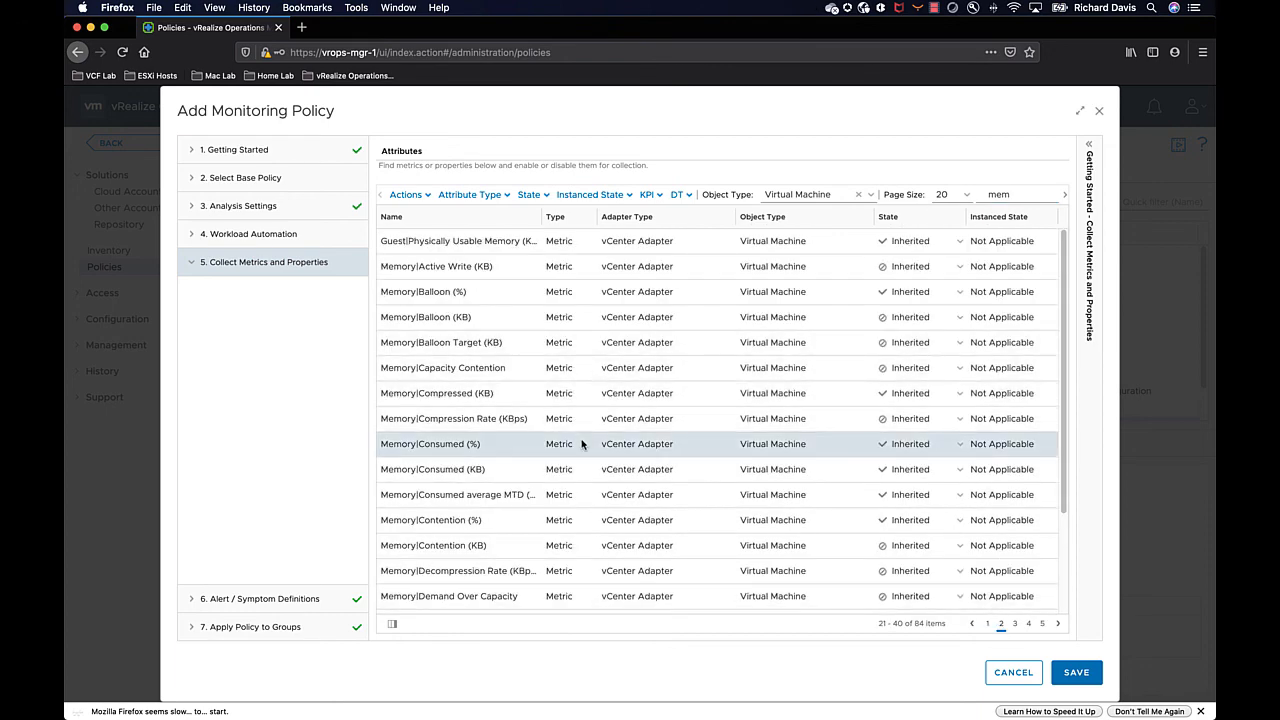
{"action": "left_click", "coordinate": [1015, 625]}
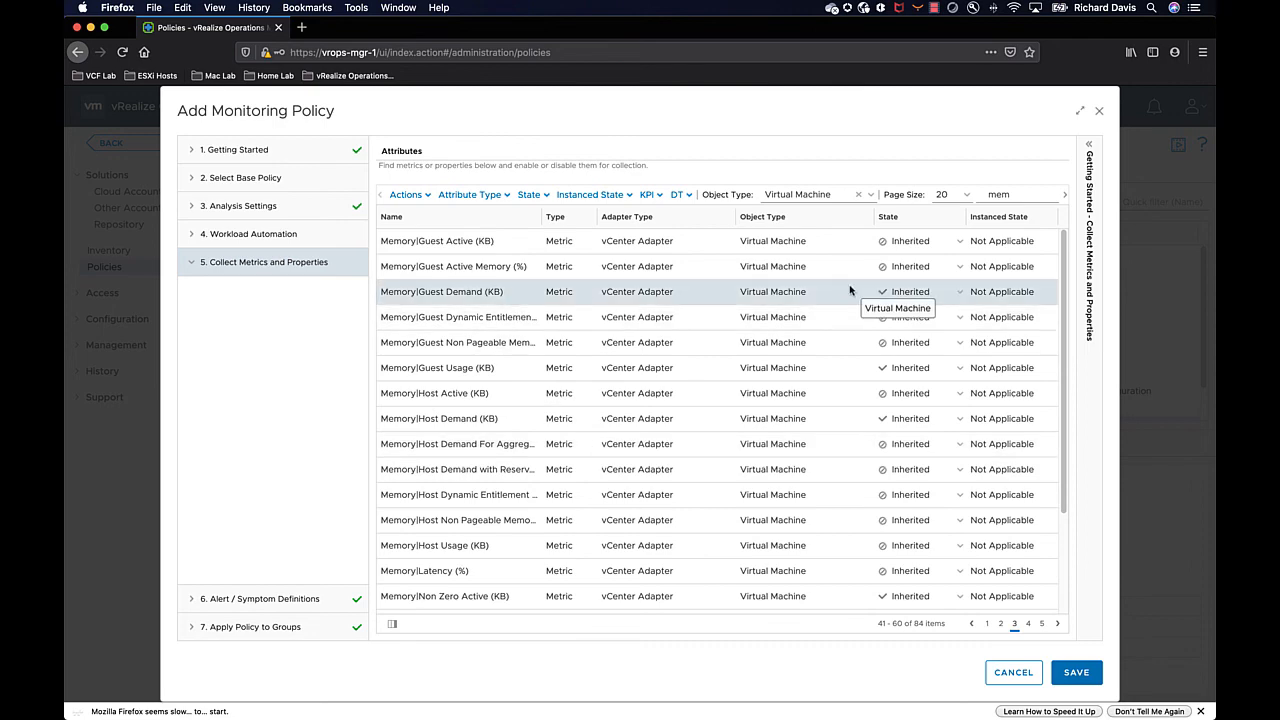
Apply the policy to the _Bluewire Test machines group and save the policy.
{"action": "left_click", "coordinate": [290, 627]}
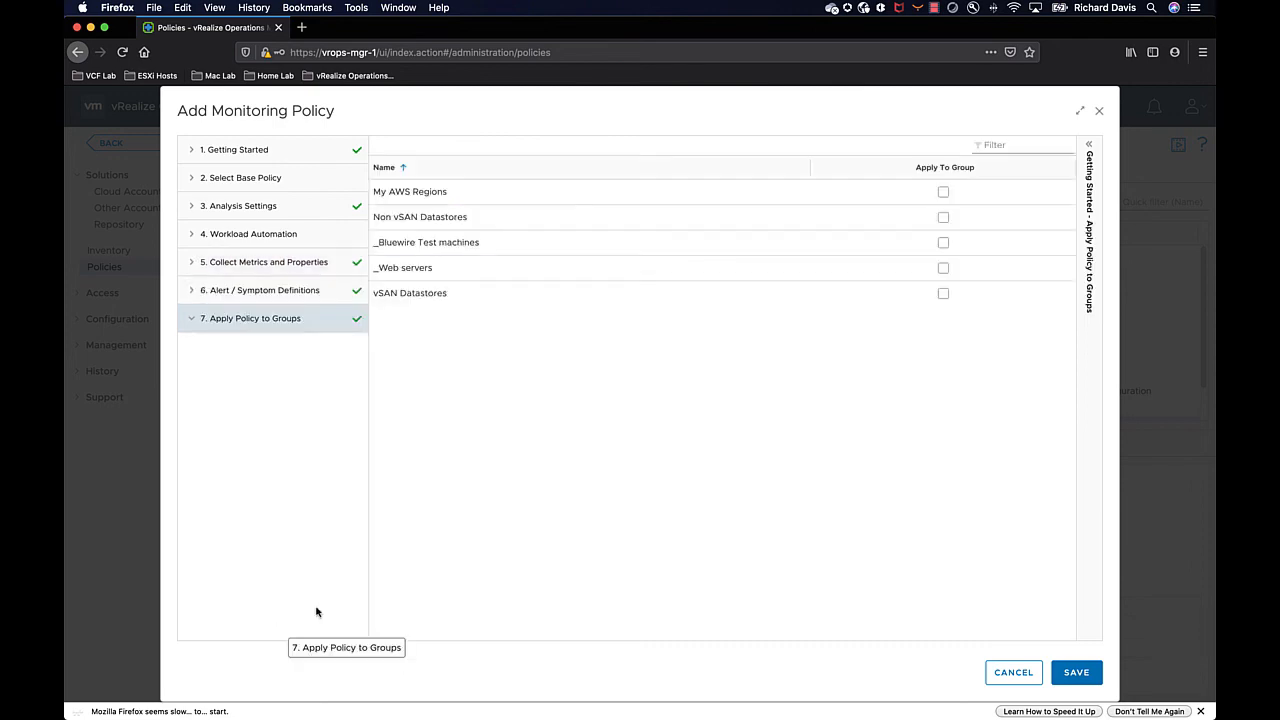
{"action": "left_click", "coordinate": [943, 244]}
{"action": "left_click", "coordinate": [1076, 672]}
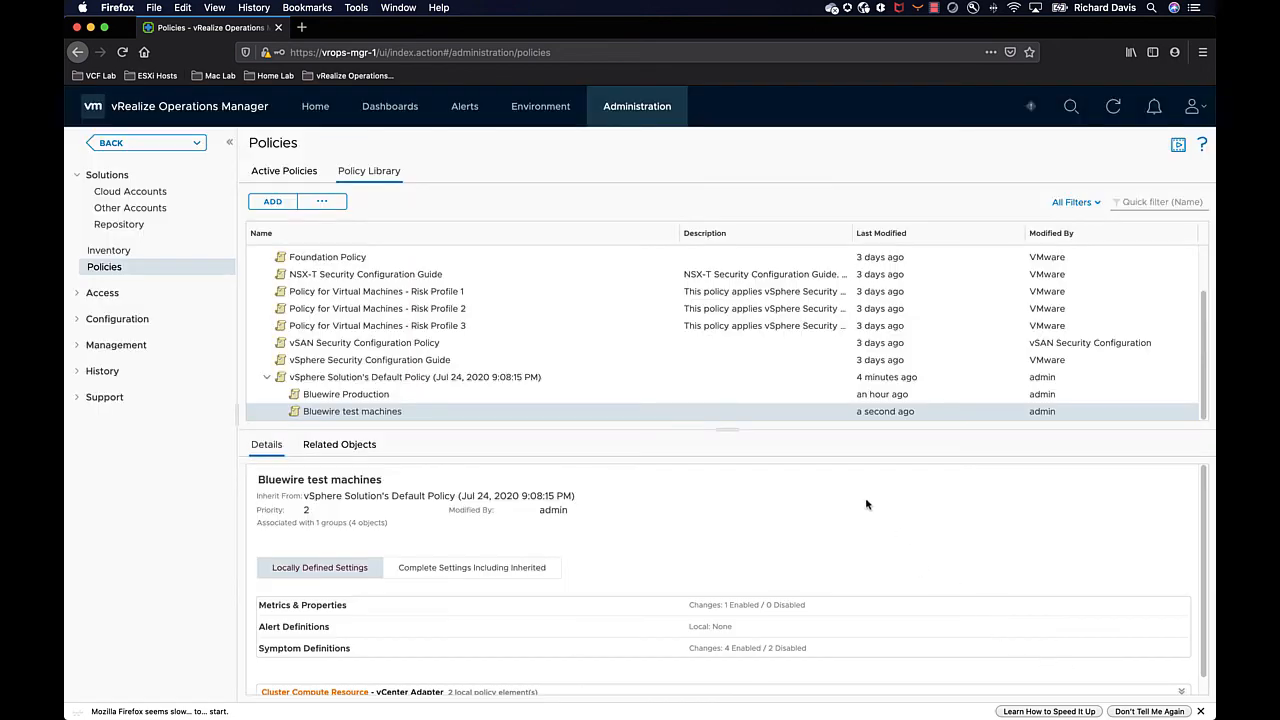
Open the Bluewire-Testbox-01 virtual machine in the TestDev folder of vc7's Datacenter to check its applied policy.
{"action": "left_click", "coordinate": [536, 112]}
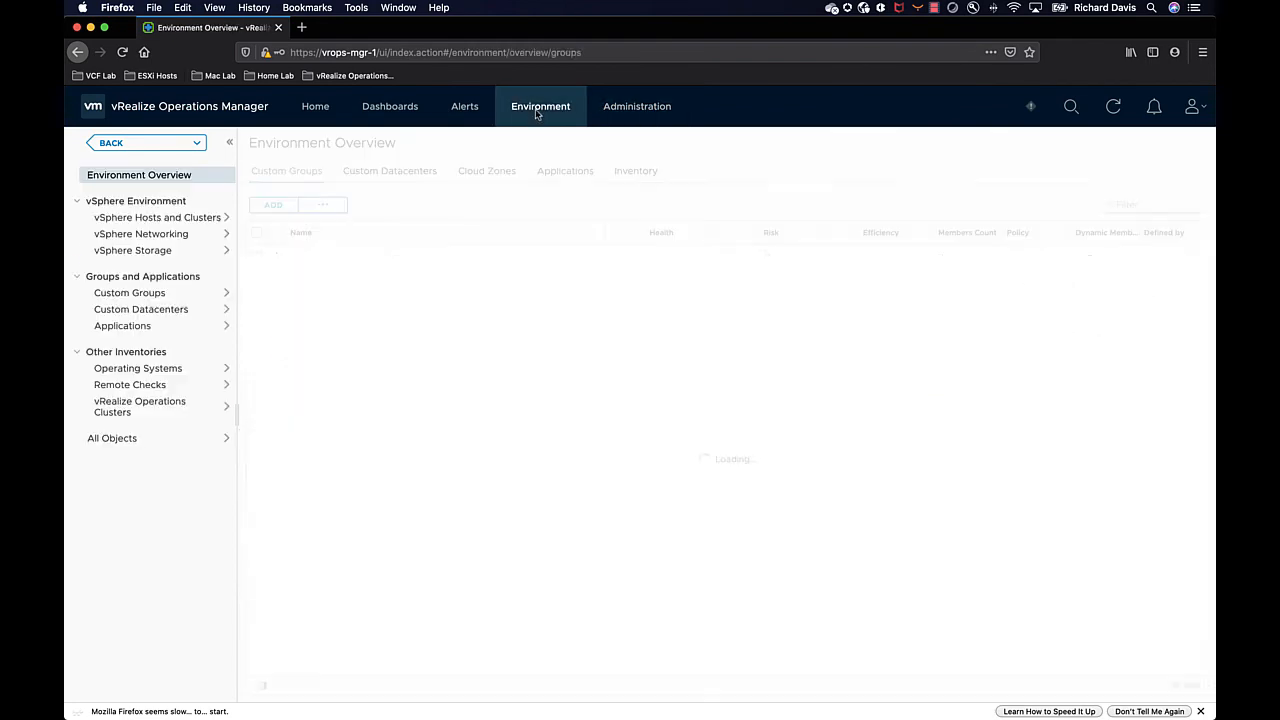
{"action": "left_click", "coordinate": [160, 218]}
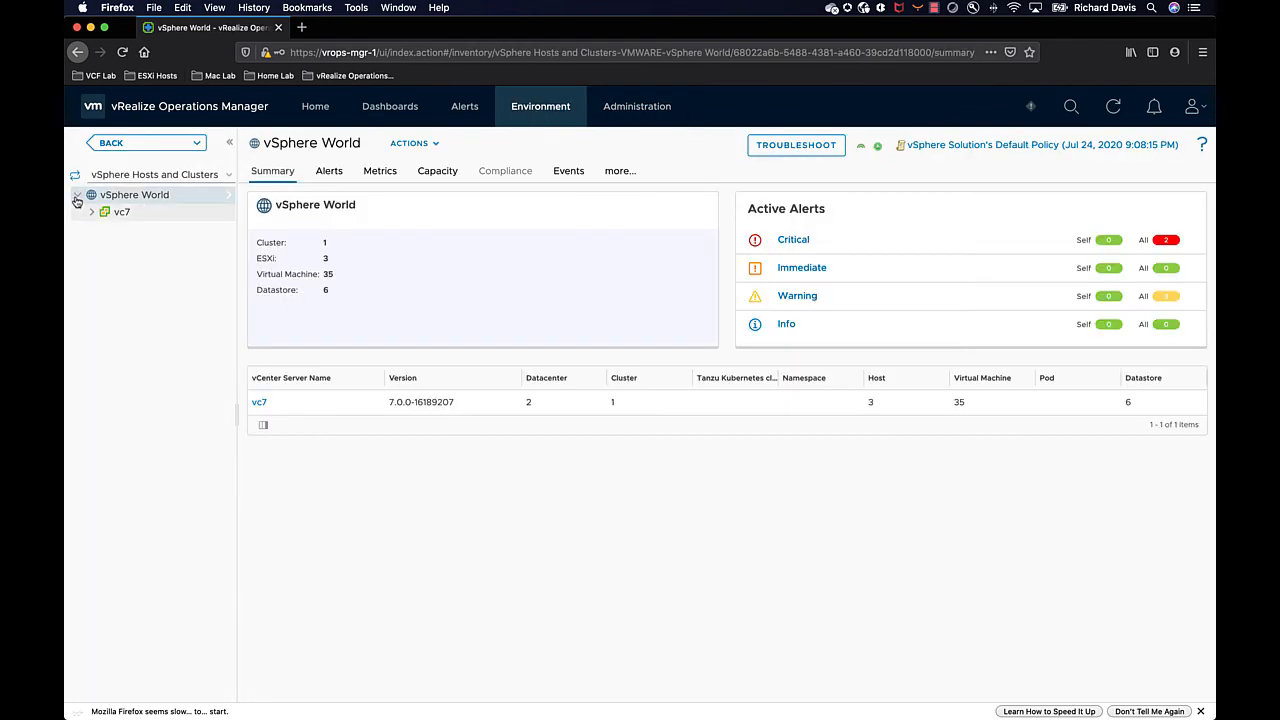
{"action": "left_click", "coordinate": [92, 213]}
{"action": "left_click", "coordinate": [106, 230]}
{"action": "double_click", "coordinate": [132, 317]}
{"action": "left_click", "coordinate": [168, 335]}
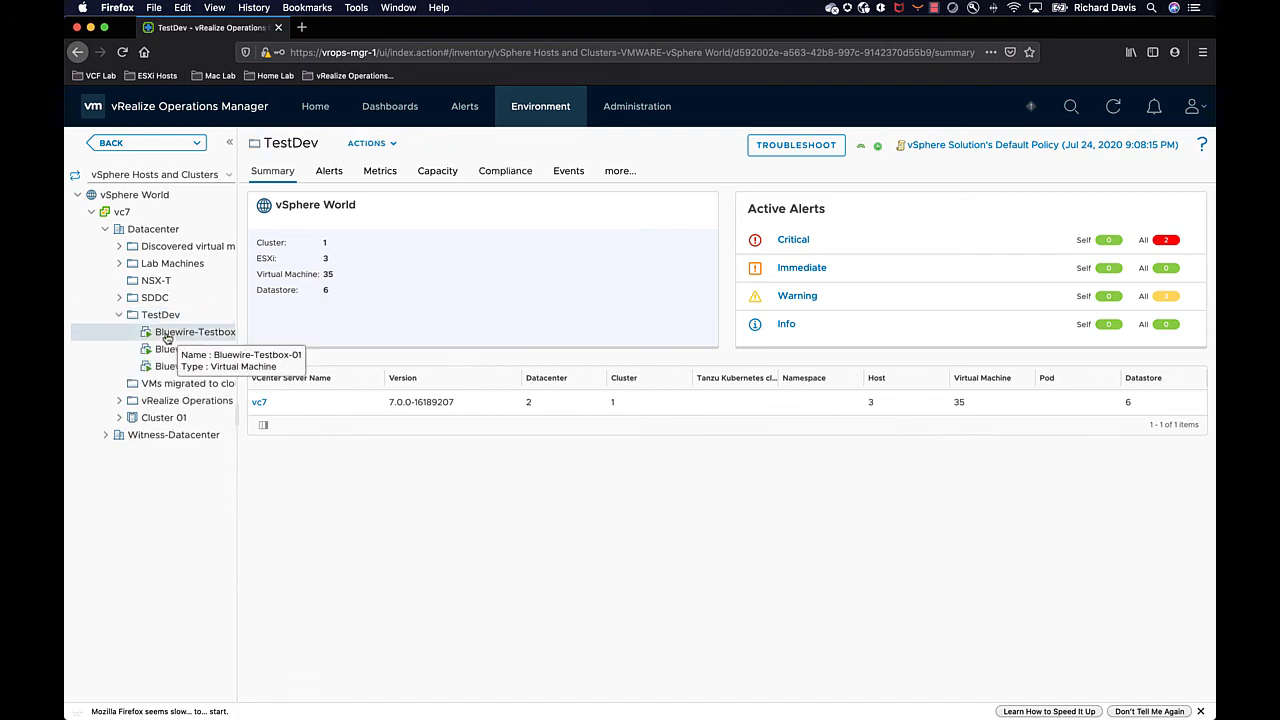